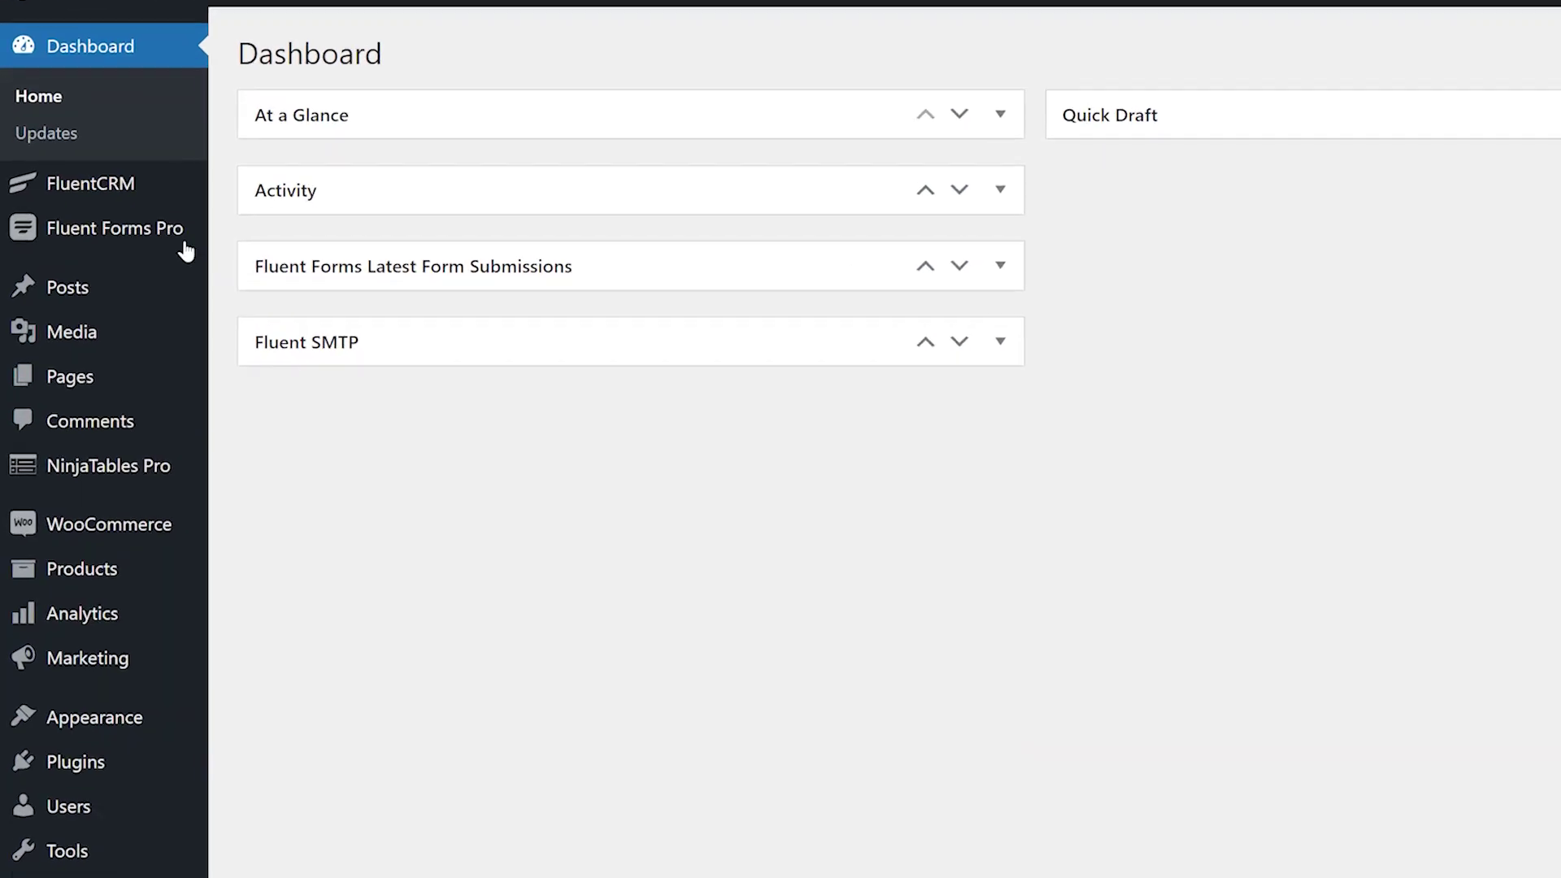
Step: From the FluentCRM dashboard, add a new email sequence named 'Enrollment on Email Marketing Mastery'
click(138, 184)
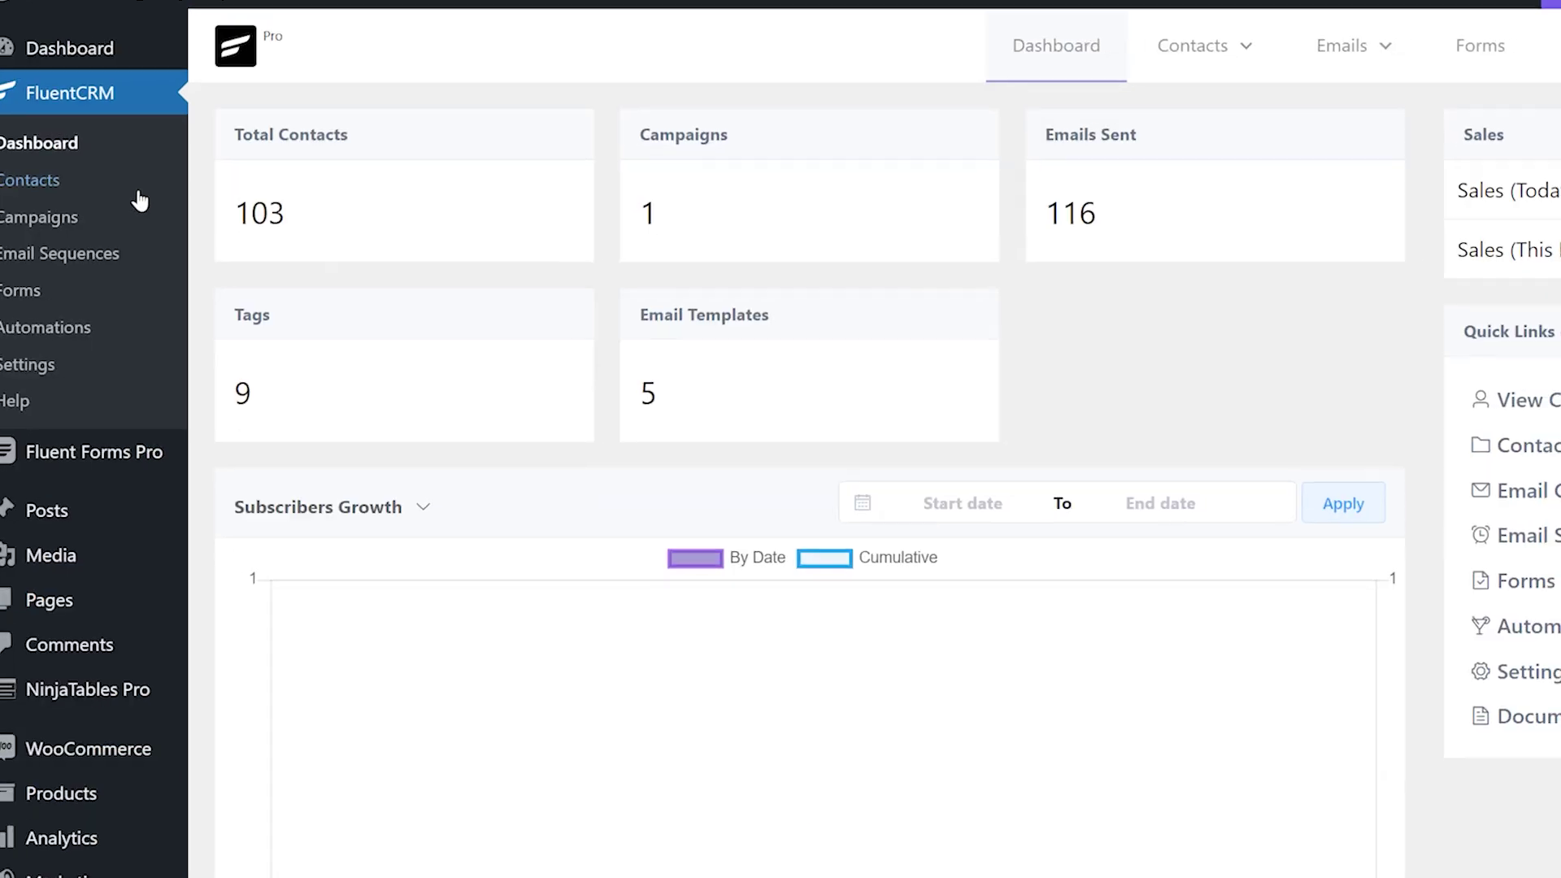
mouse_move(1365, 47)
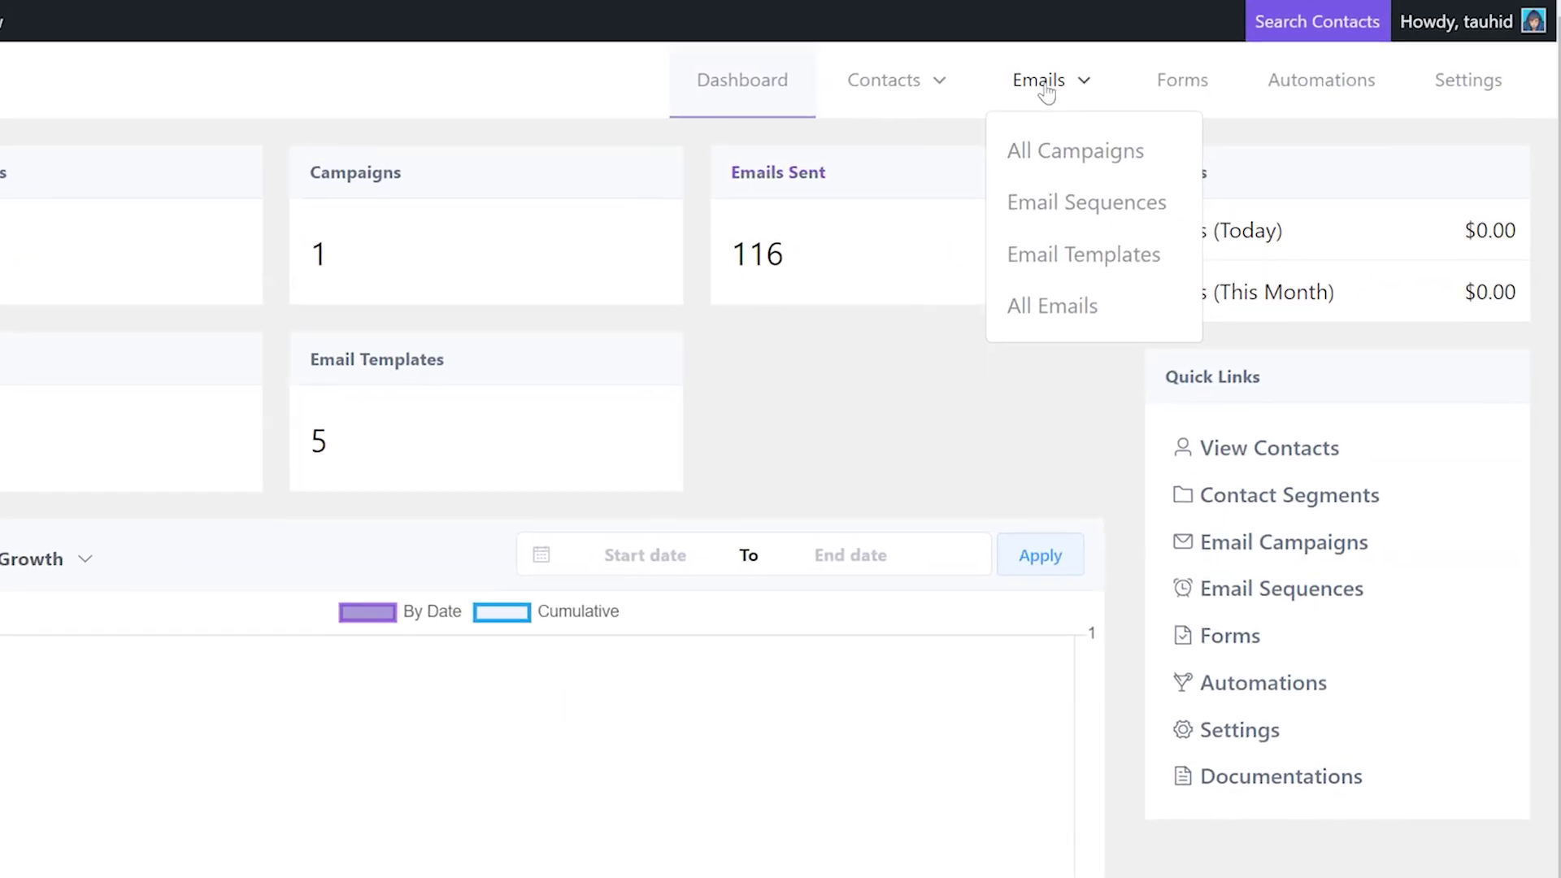
click(1059, 206)
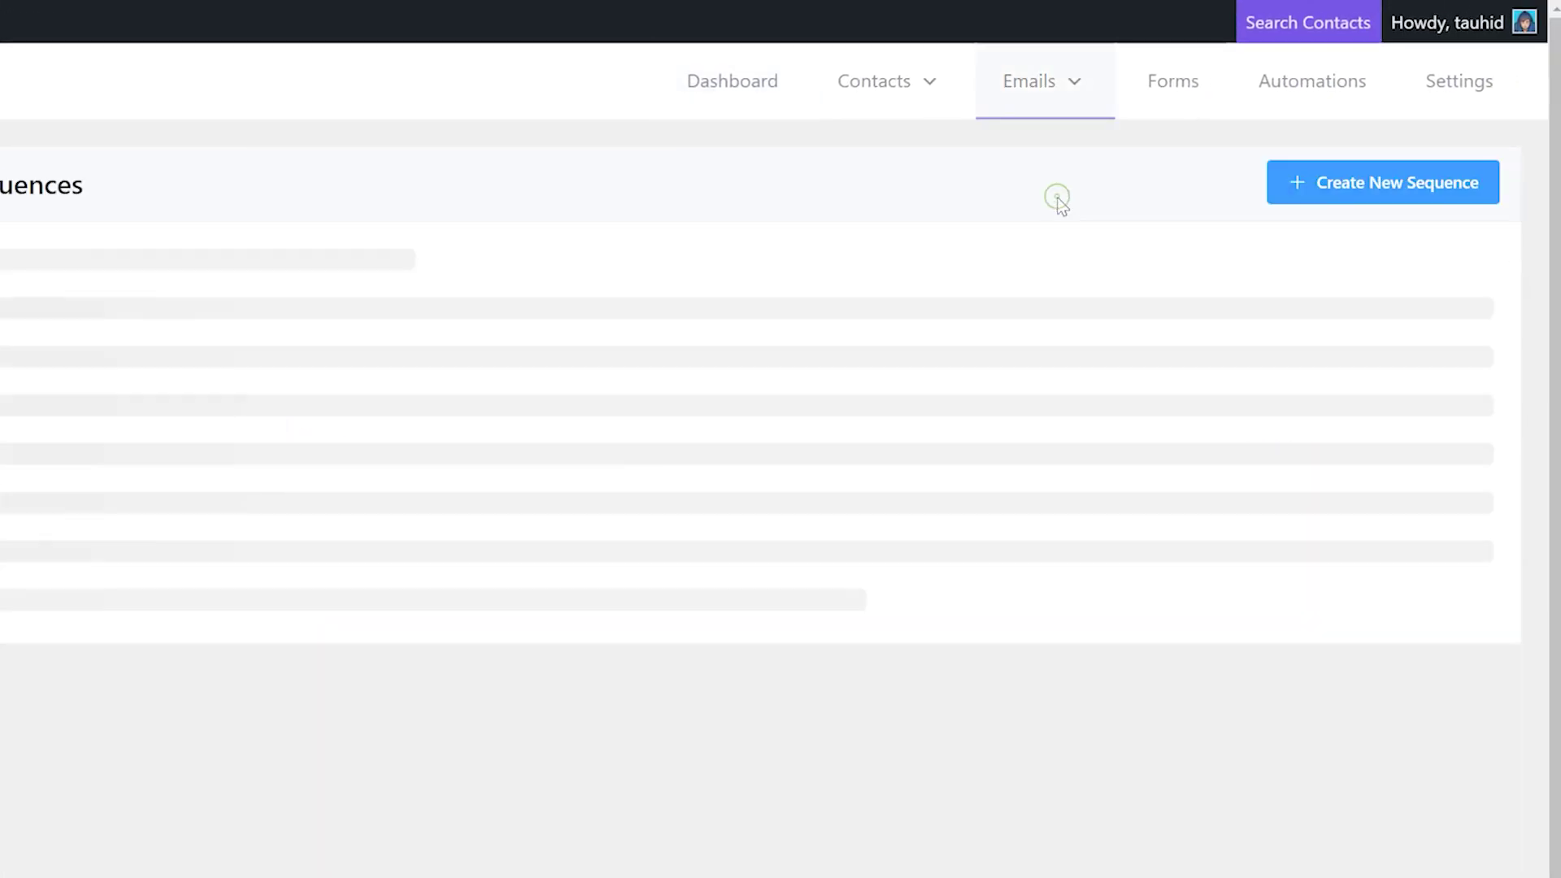
click(1293, 190)
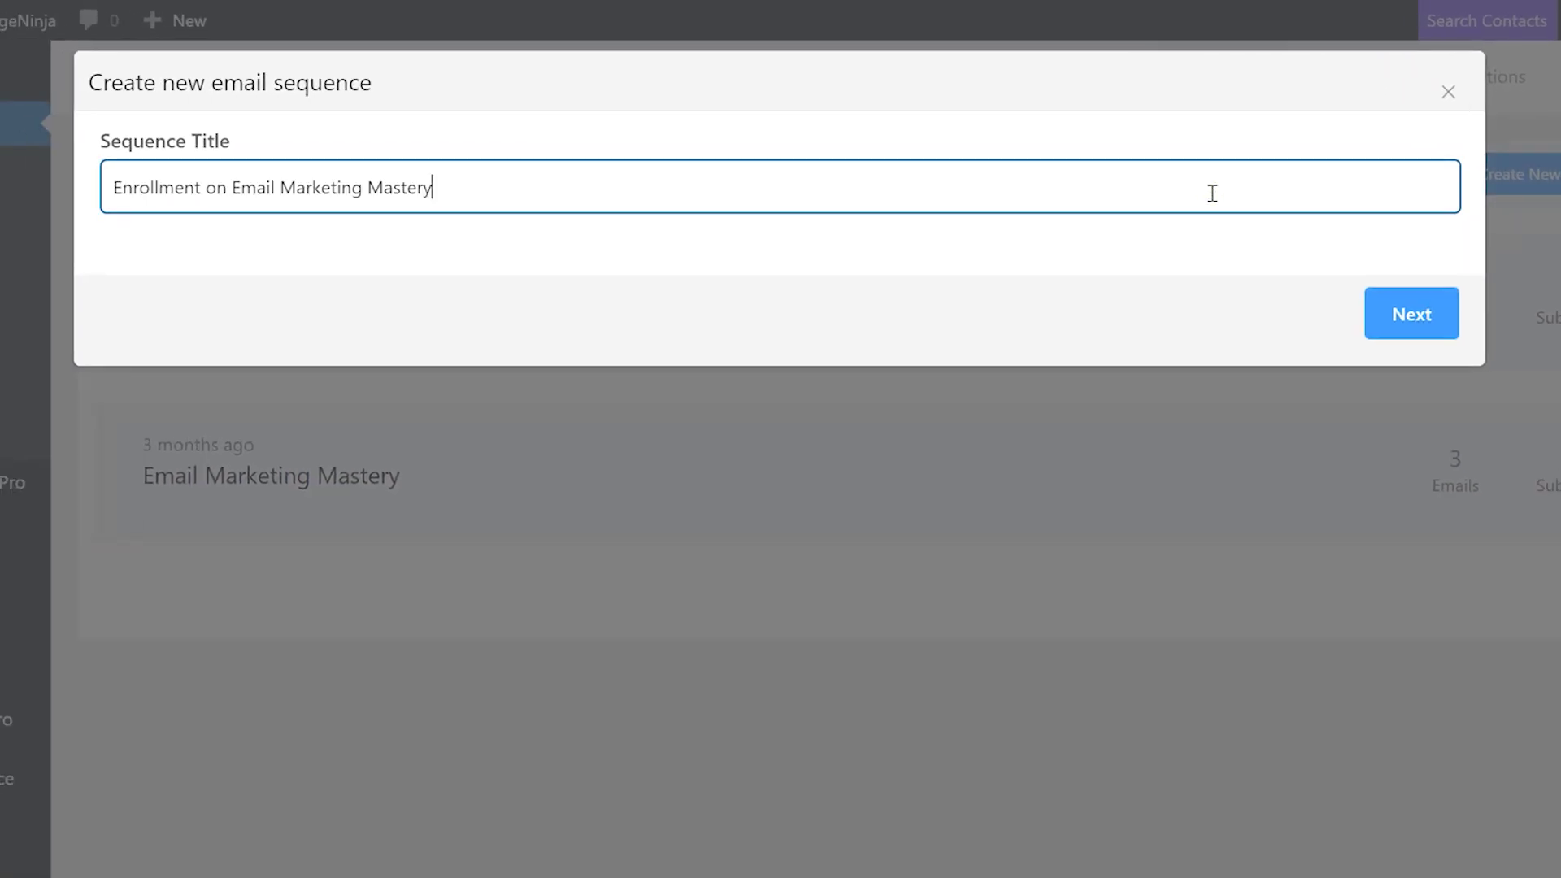
click(1388, 312)
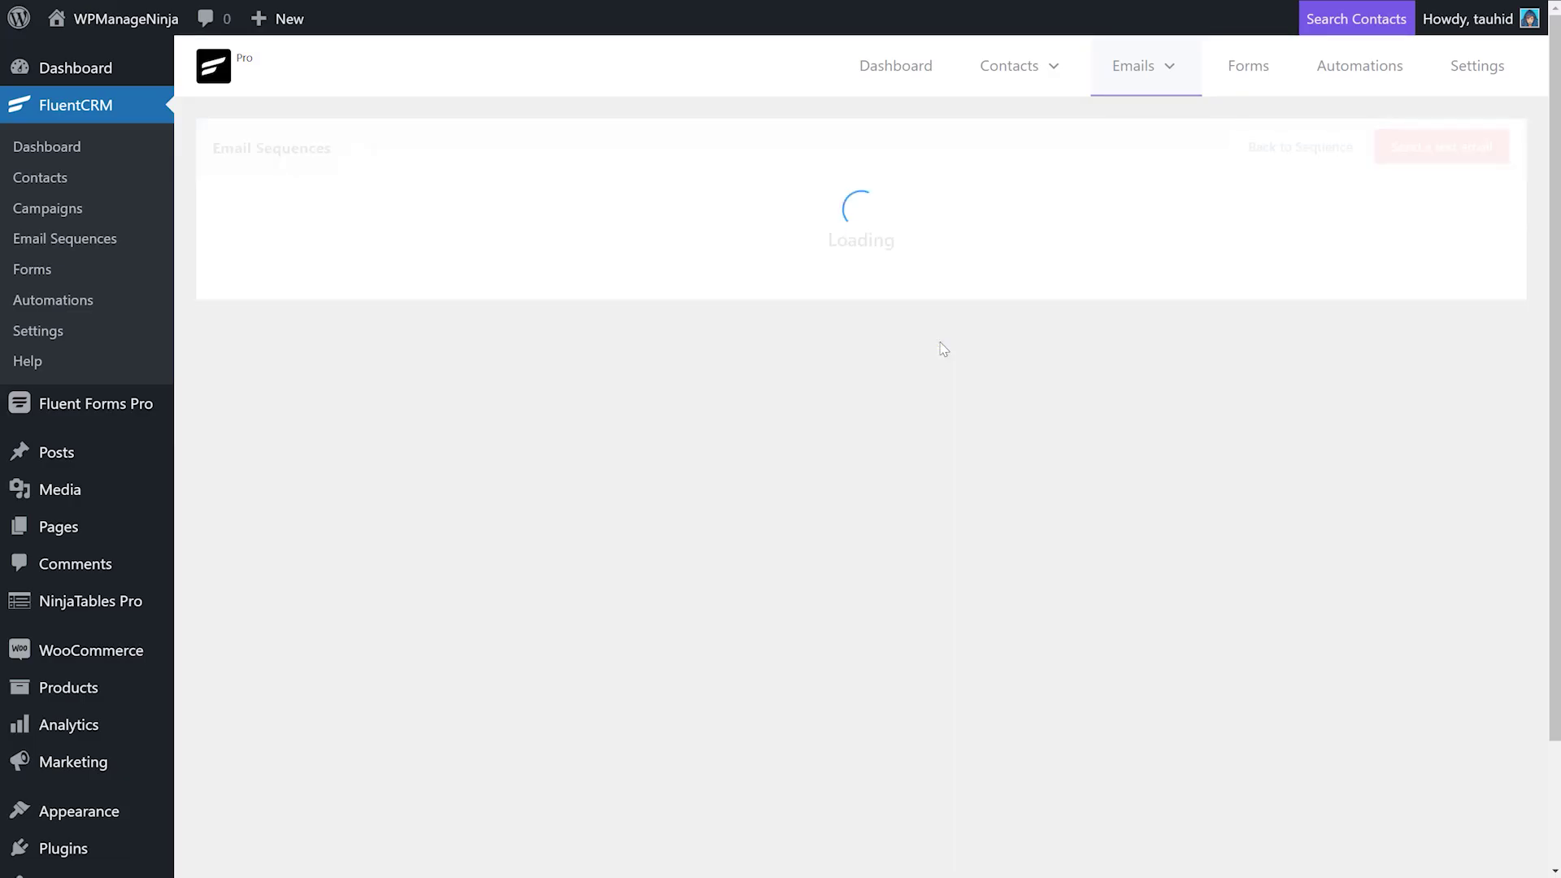
Step: Paste the prepared raw HTML into the first email's body and preview it
scroll(944, 348, down, 4)
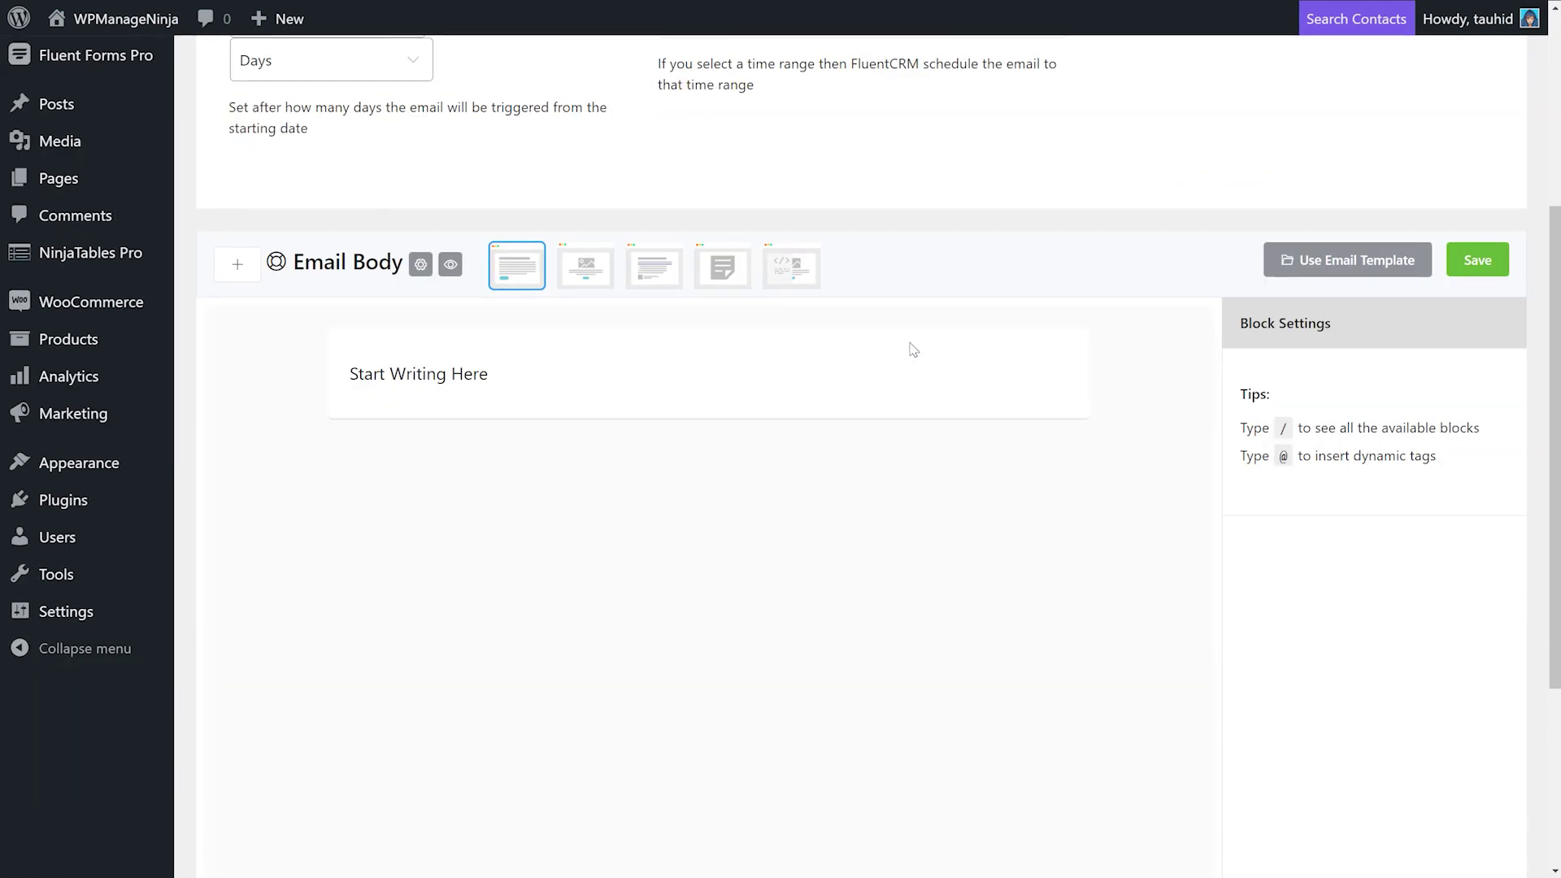
click(785, 264)
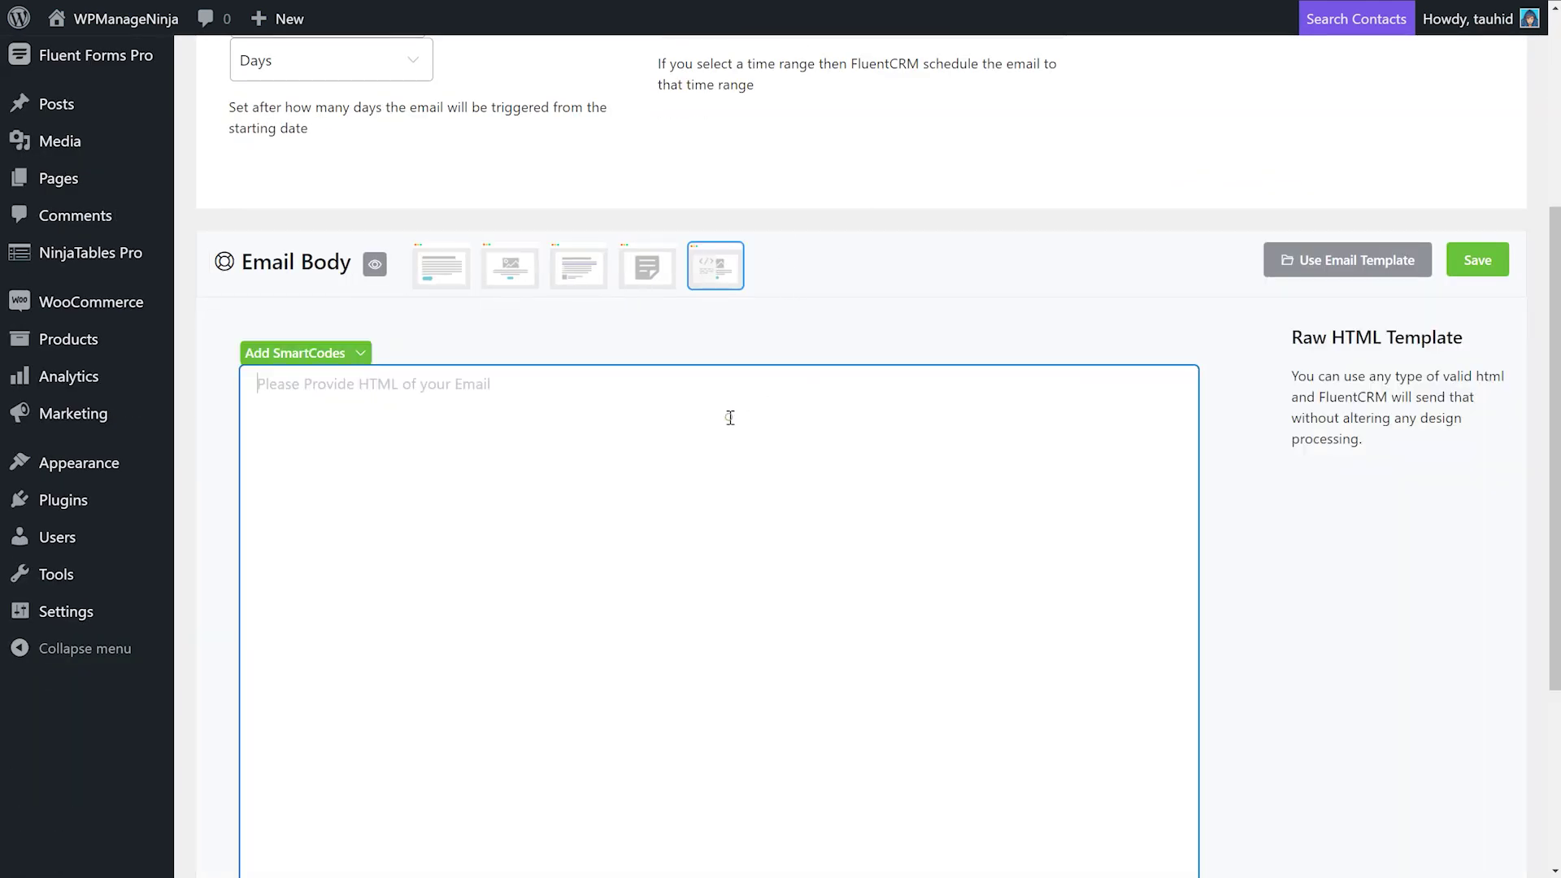
key(ctrl+v)
click(387, 89)
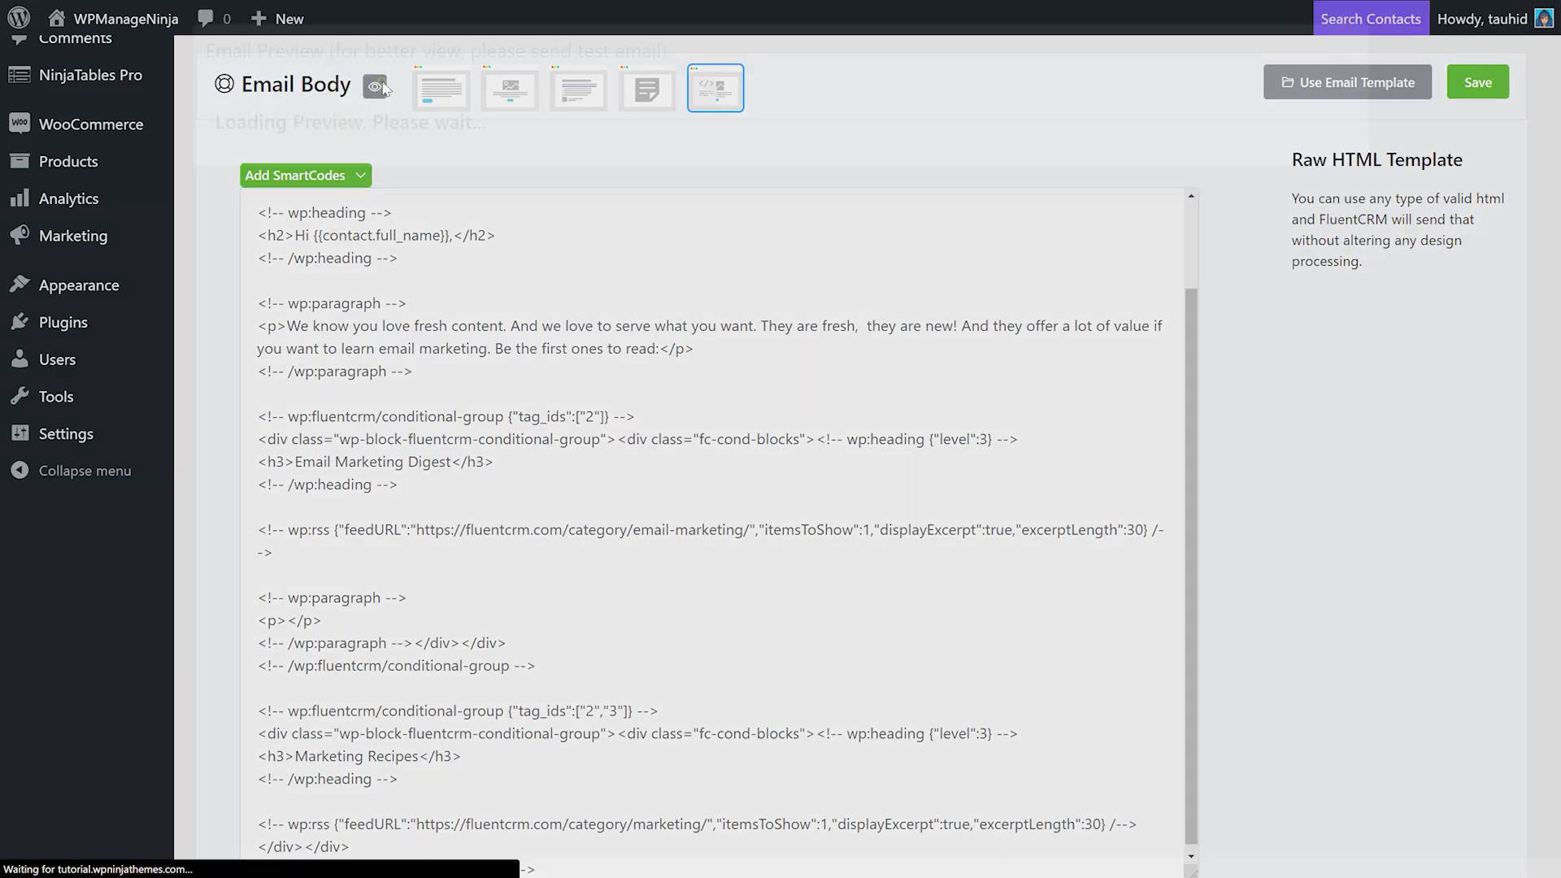
key(Escape)
Step: Replace the email body with the saved Email Marketing template
scroll(384, 85, up, 6)
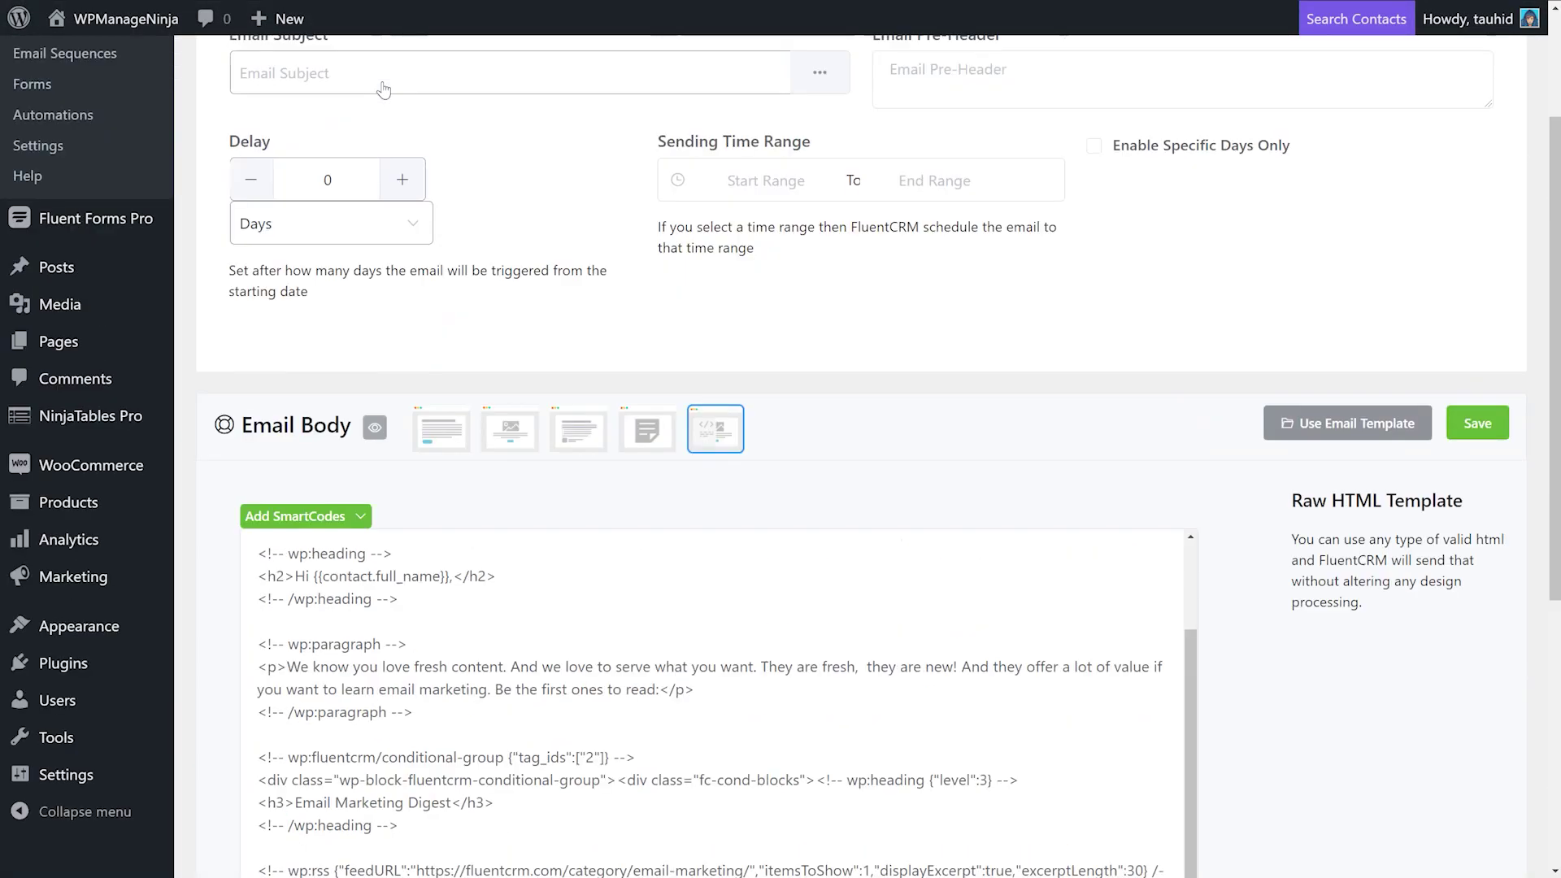
click(1330, 608)
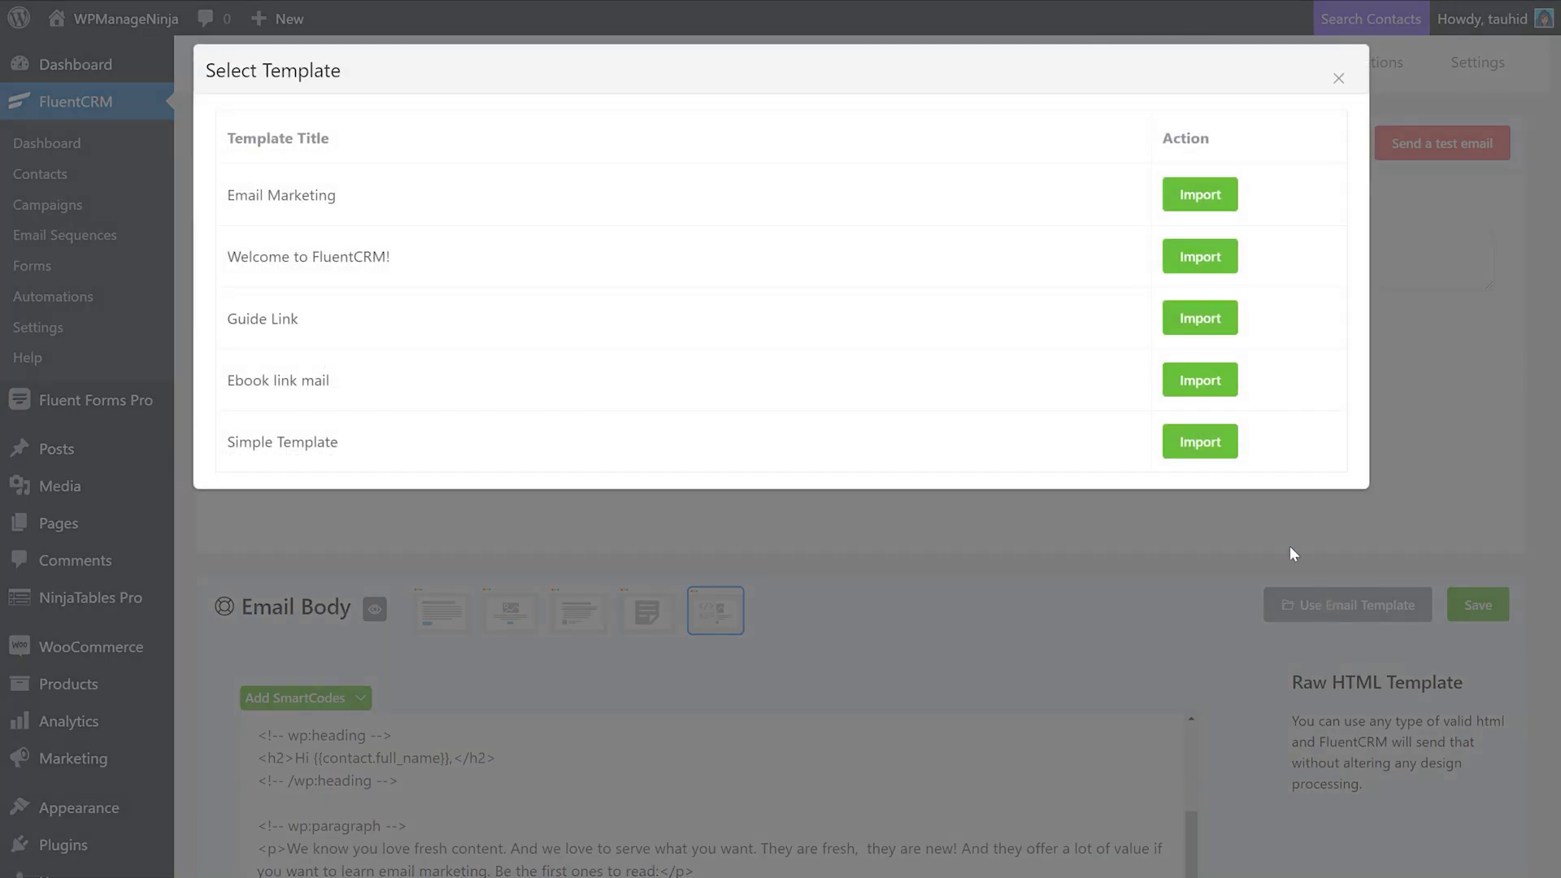
click(1194, 200)
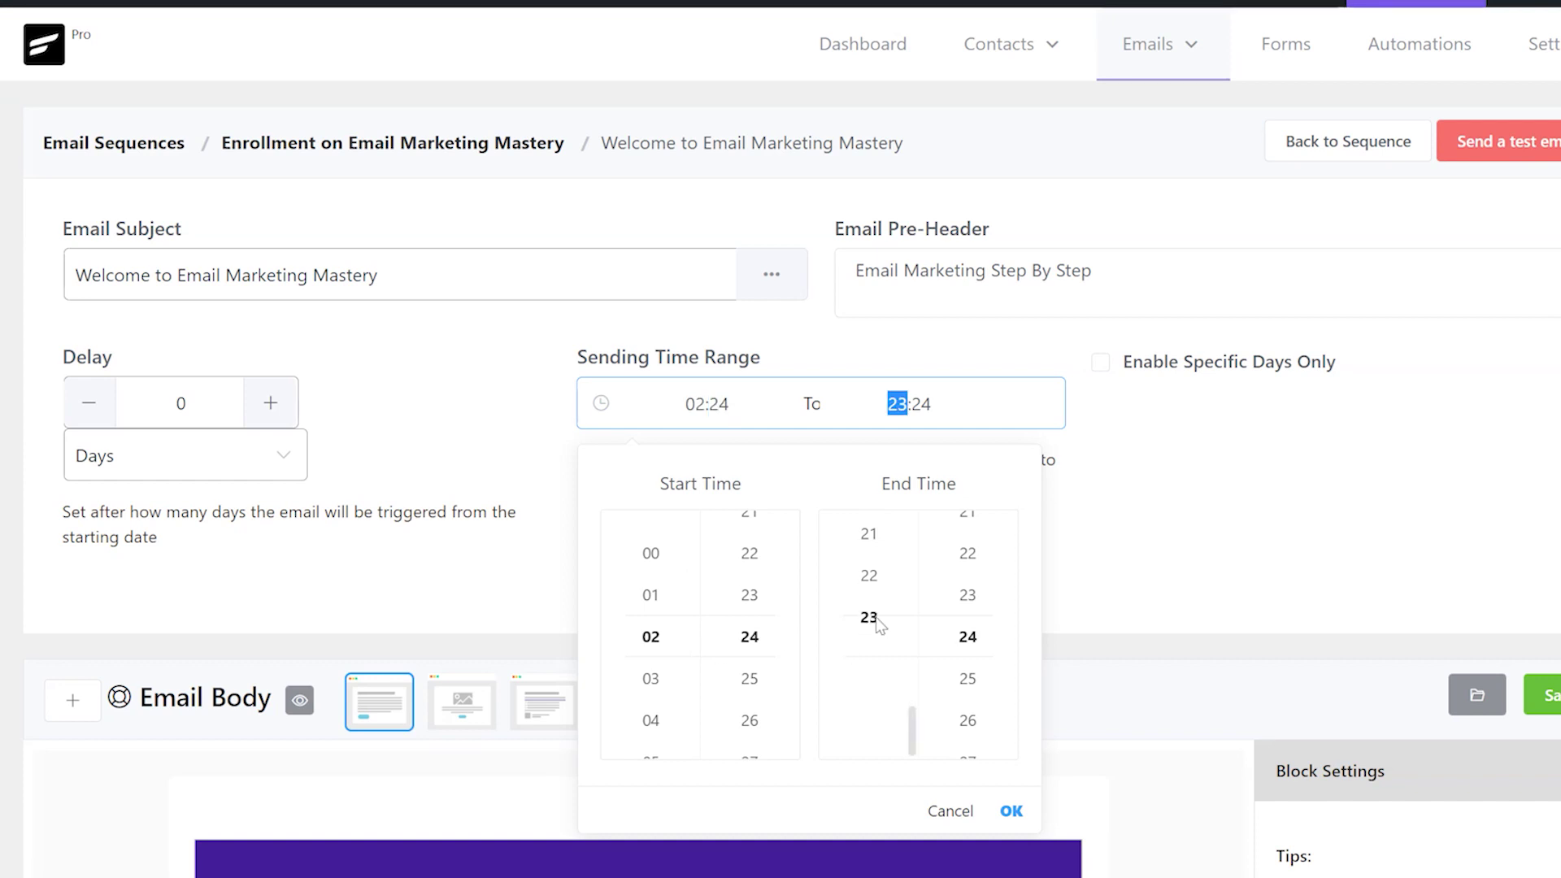
Step: Confirm the 02:24–18:24 sending window, set a 1-day delay, and view the sequence subscribers
click(1013, 811)
click(270, 403)
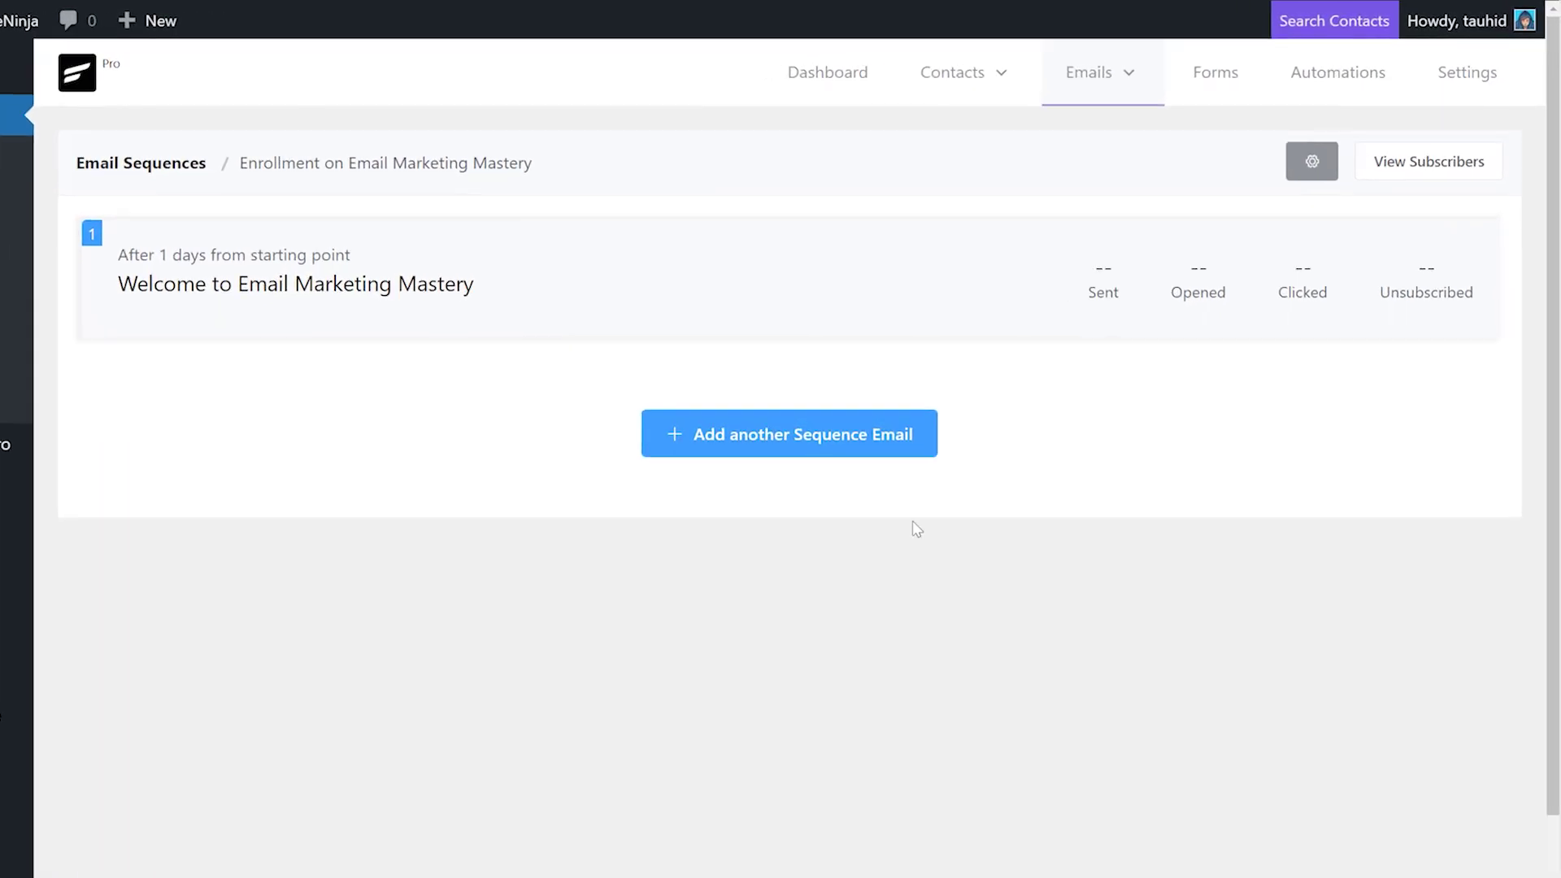
click(1372, 186)
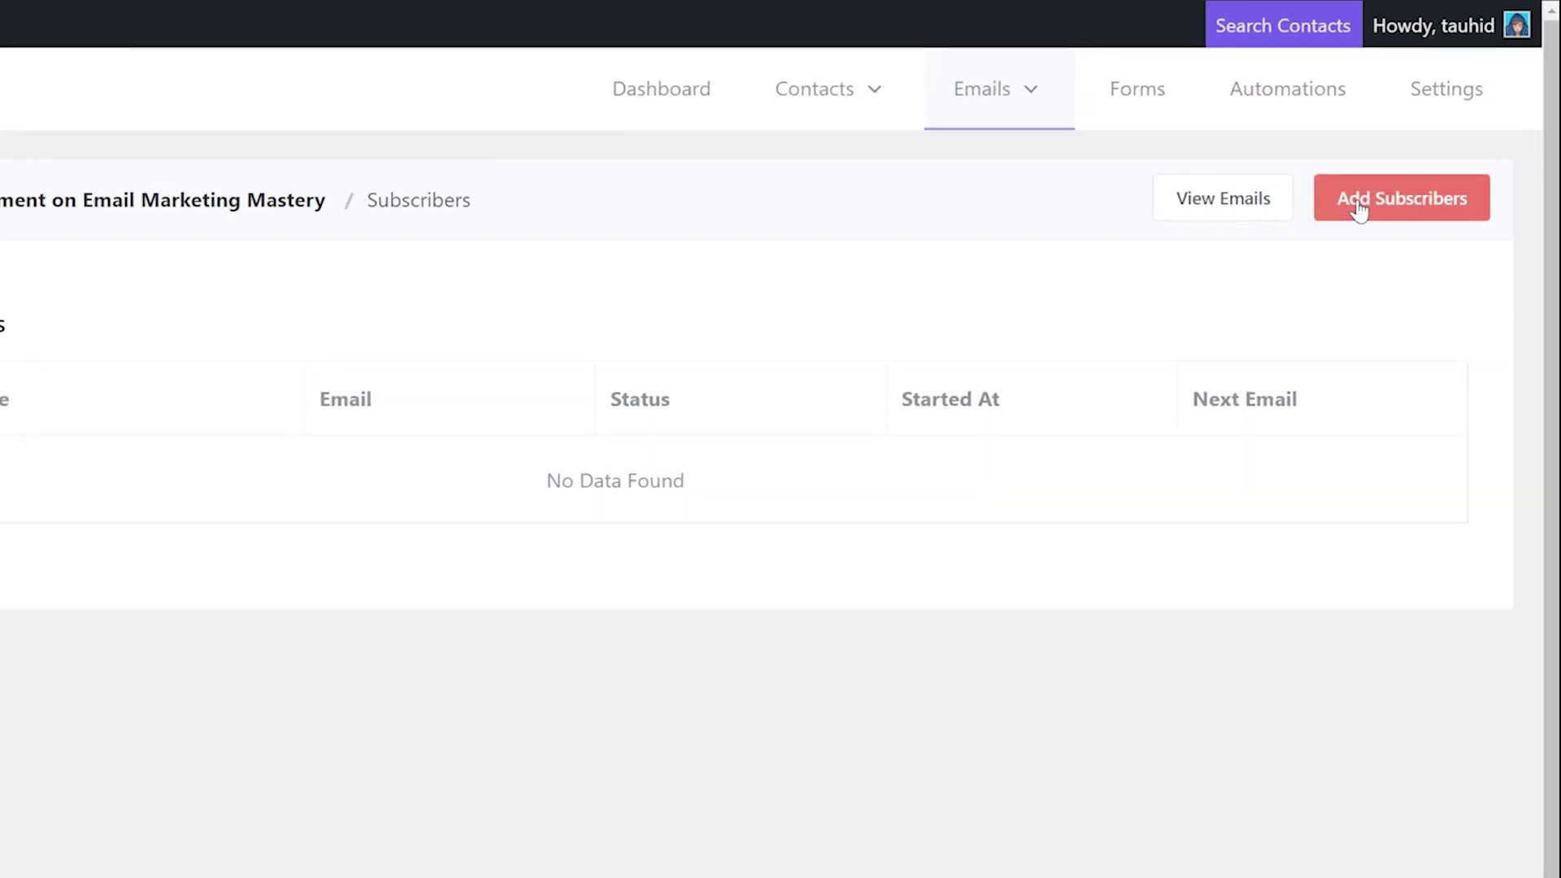
Step: Add subscribers to the sequence, including All Lists and All contacts
click(1358, 203)
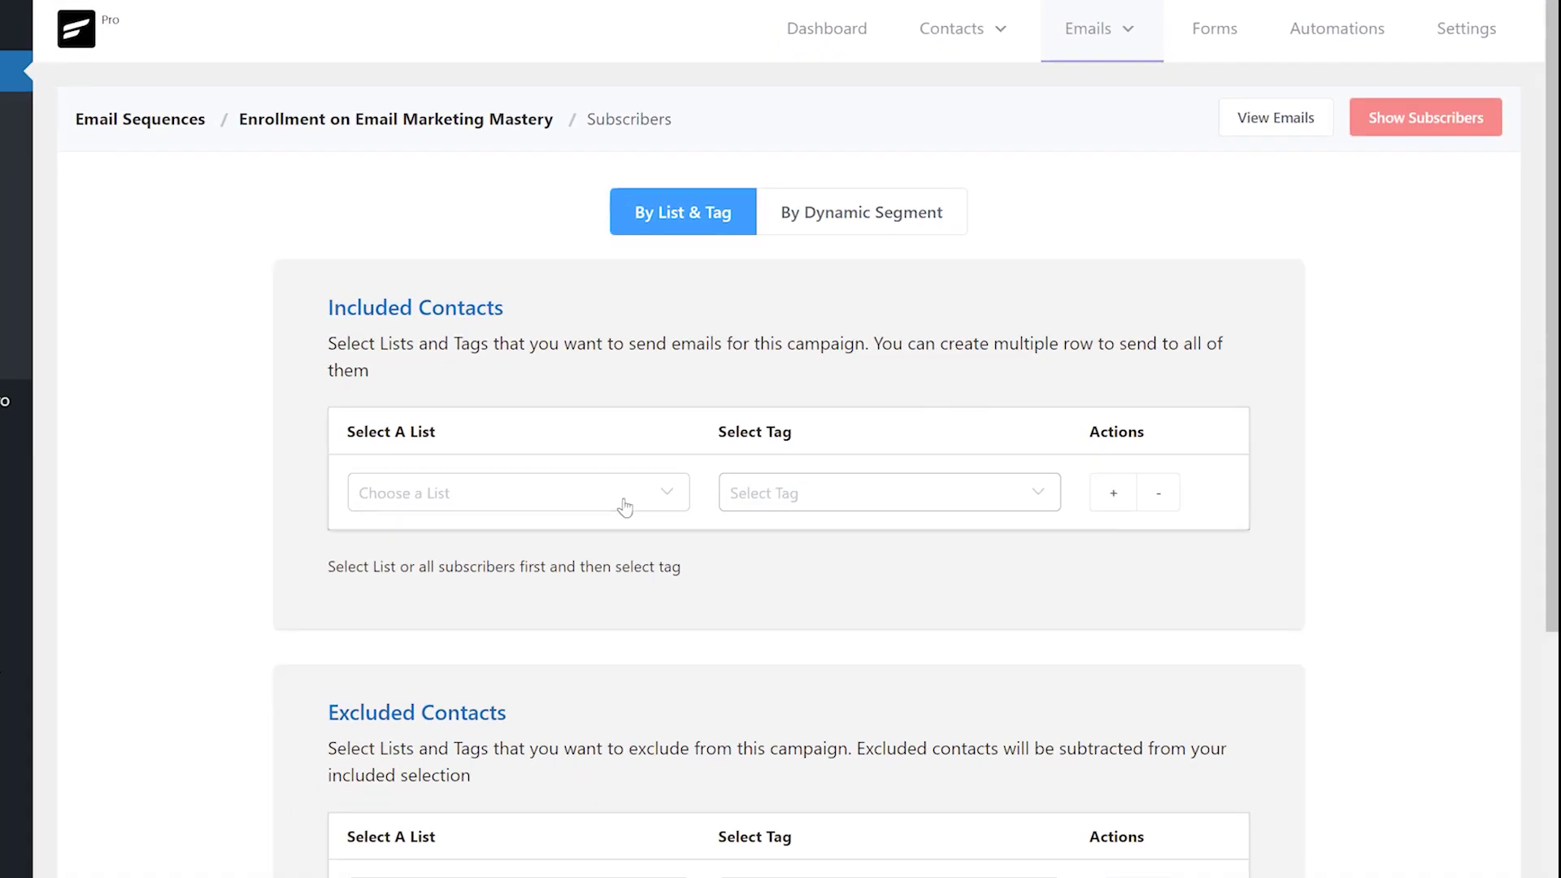
click(624, 506)
click(599, 568)
click(762, 504)
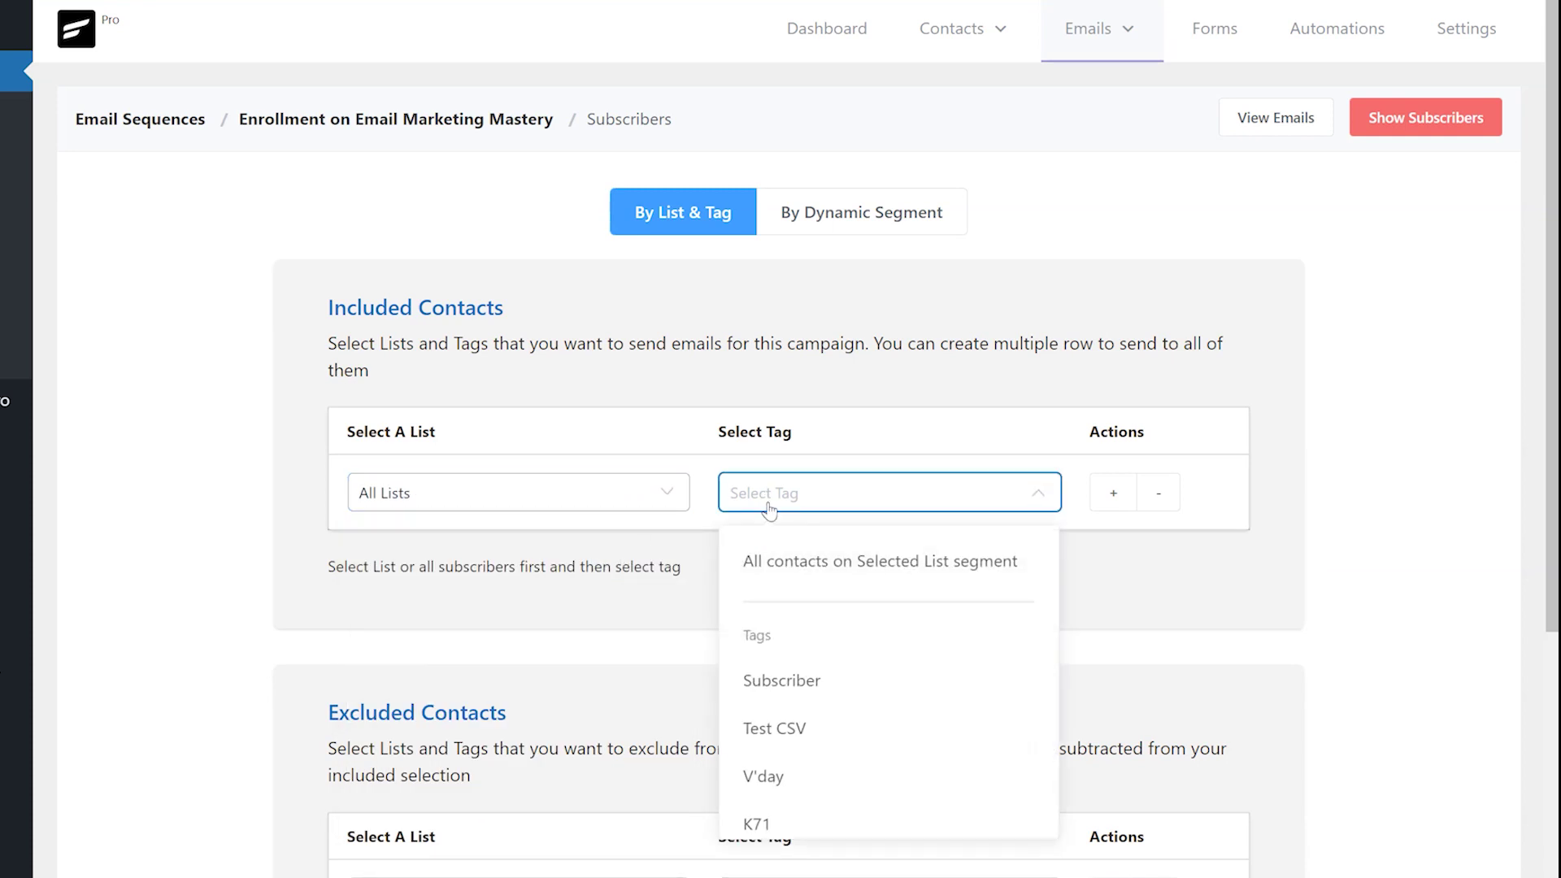
click(786, 559)
Step: Exclude the Contact list, keeping the list-and-tag selection mode rather than dynamic segment
scroll(789, 545, down, 2)
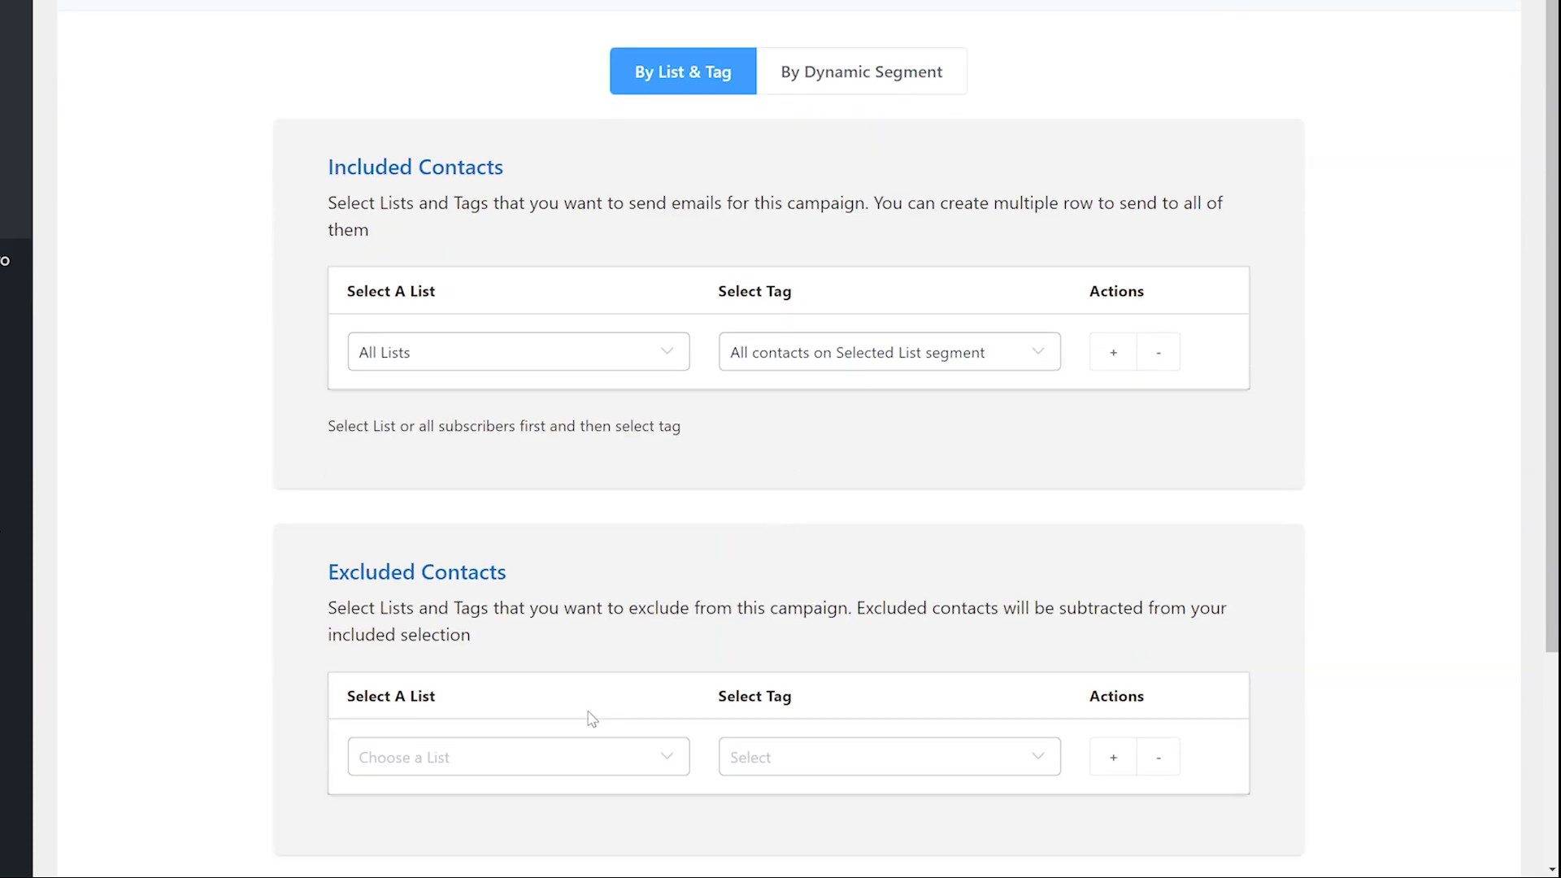
click(560, 756)
click(550, 604)
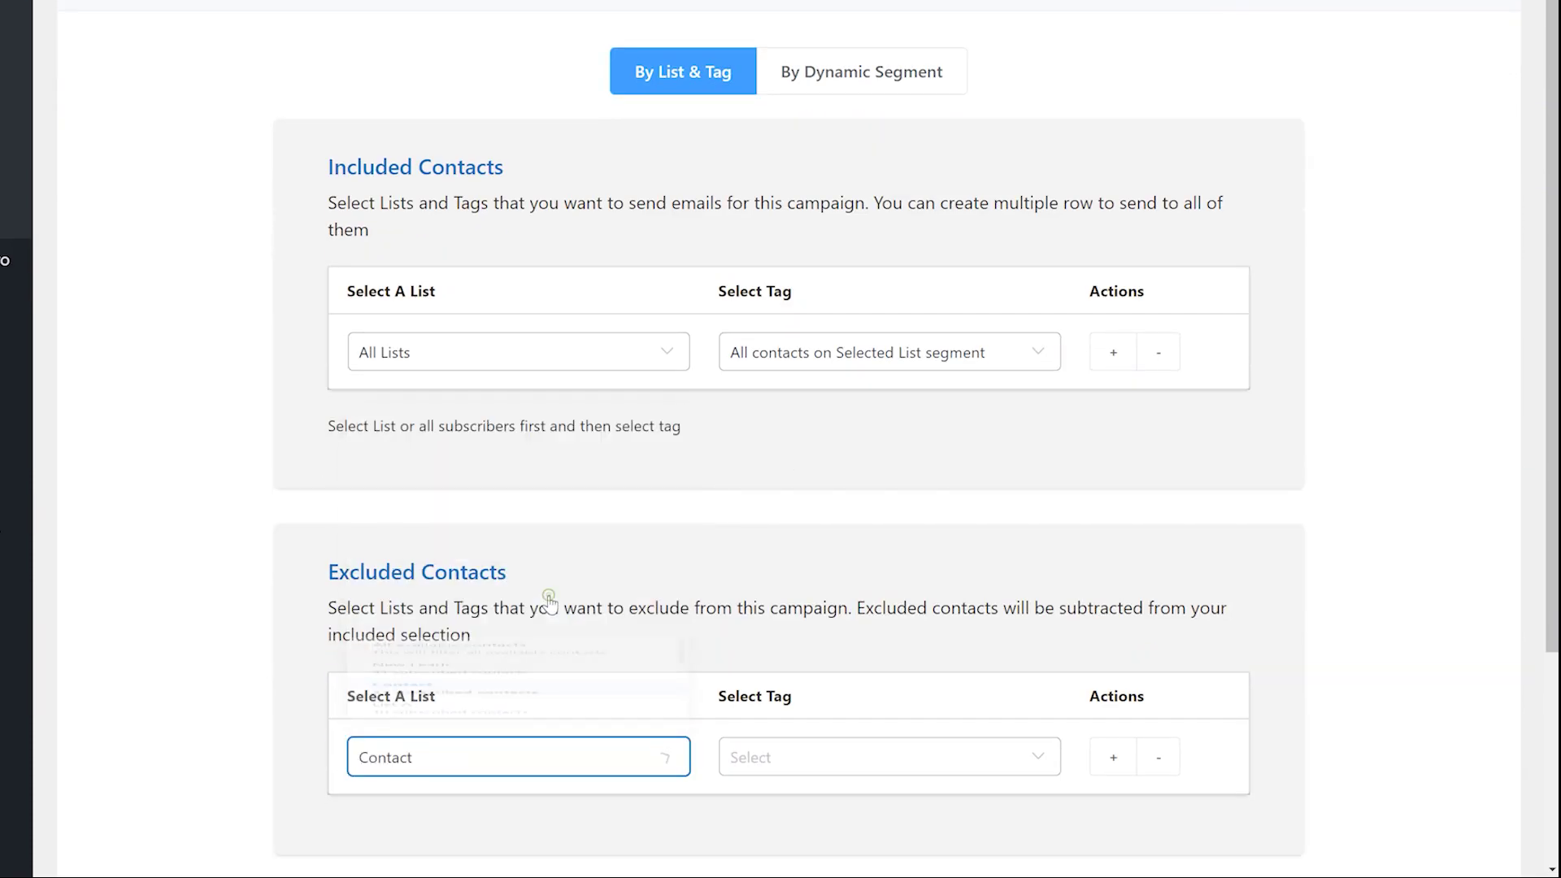
click(851, 82)
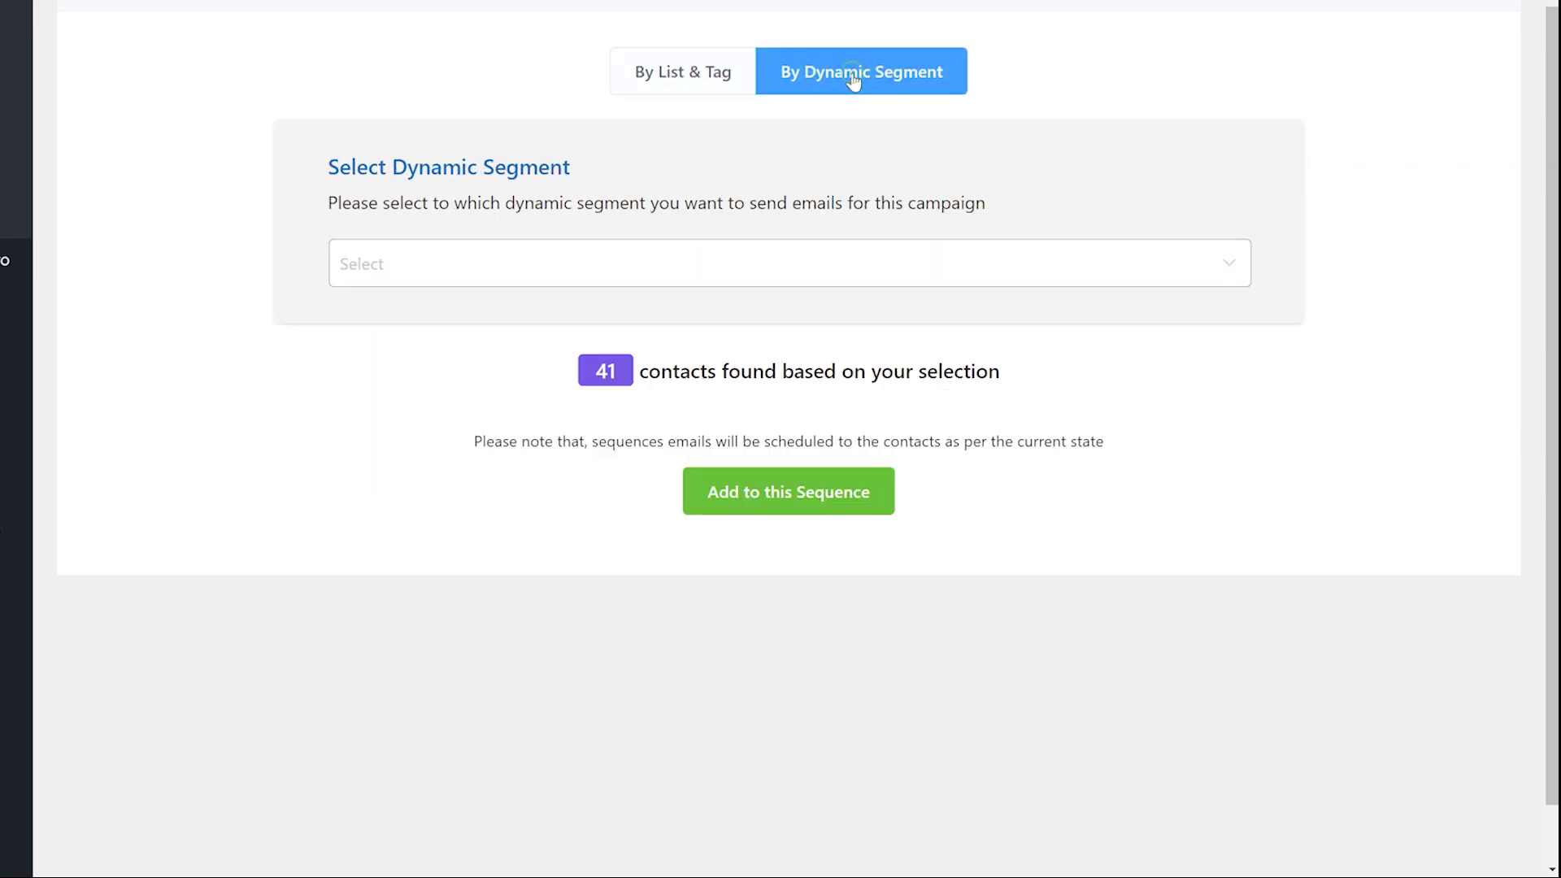
click(716, 82)
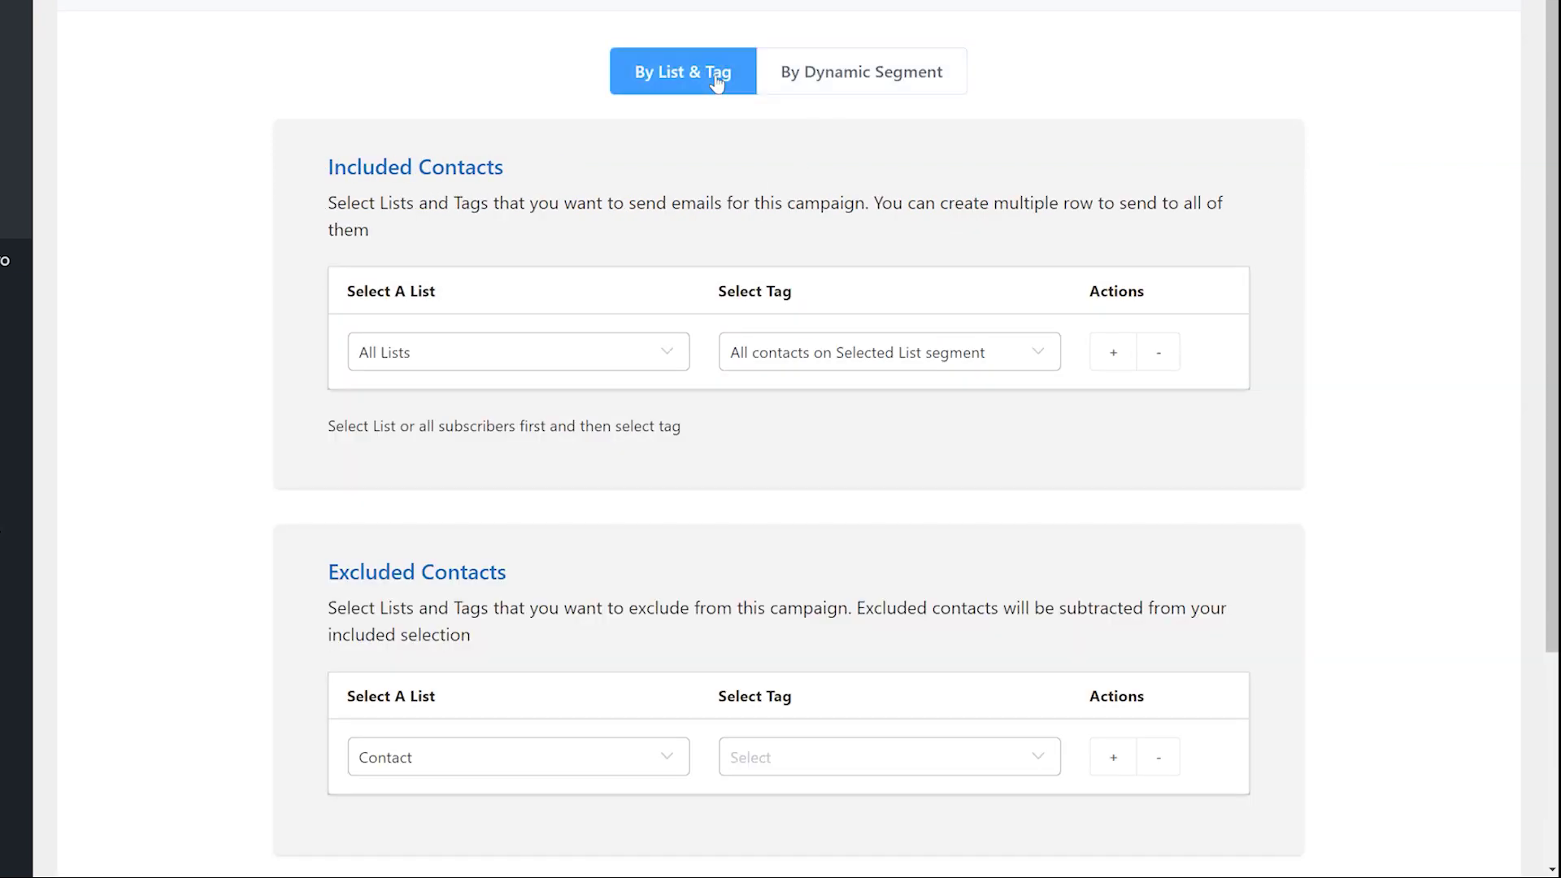
scroll(736, 431, down, 4)
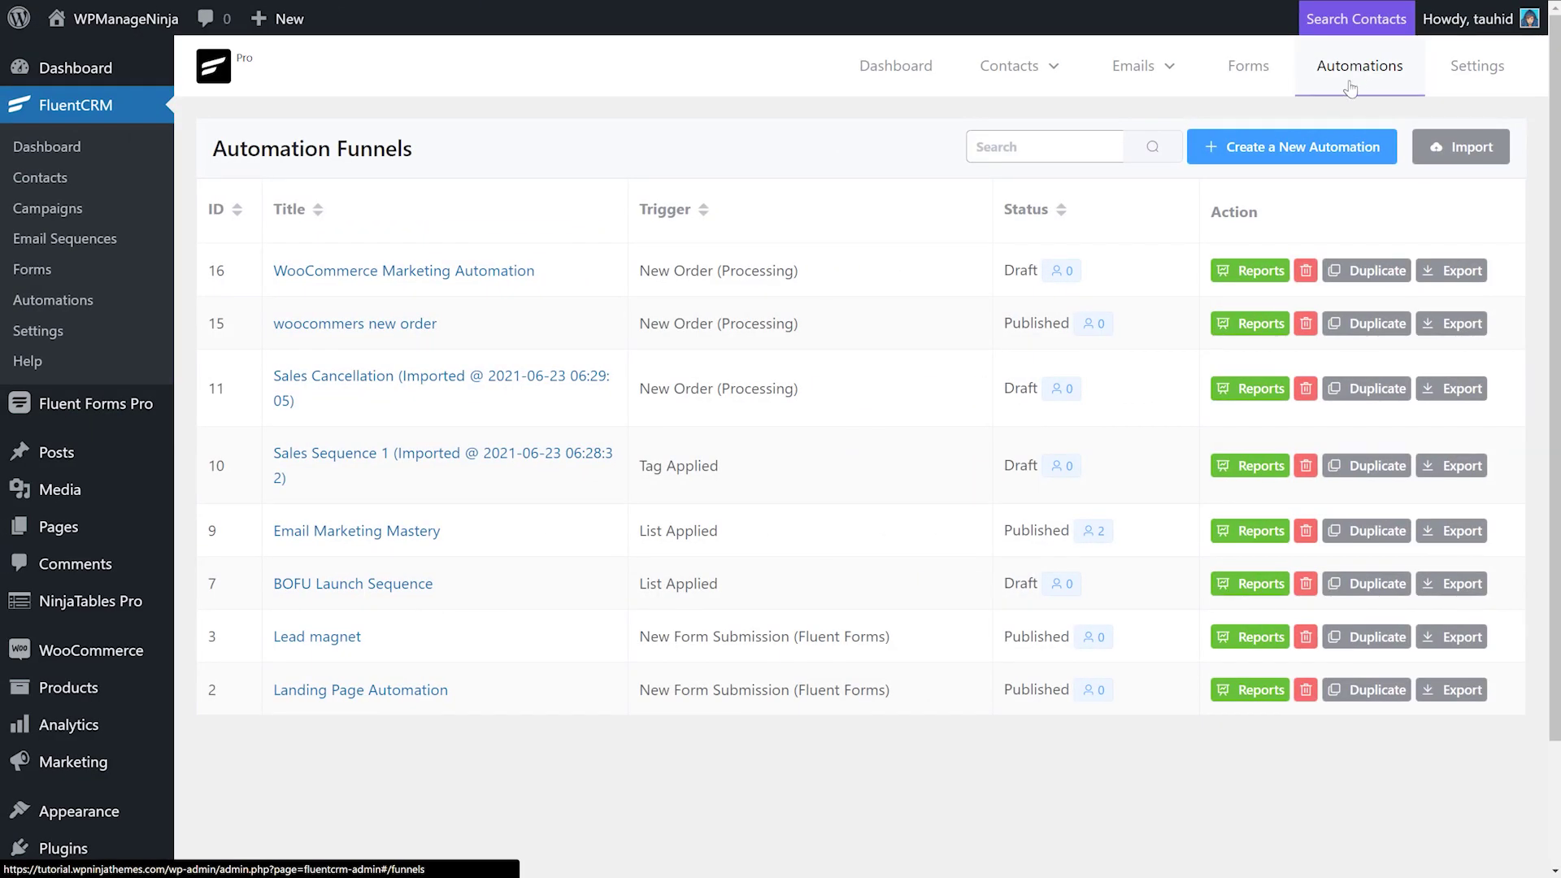
Step: Create an 'Onboarding Sequence' funnel triggered by WooCommerce New Order (Processing)
click(1301, 147)
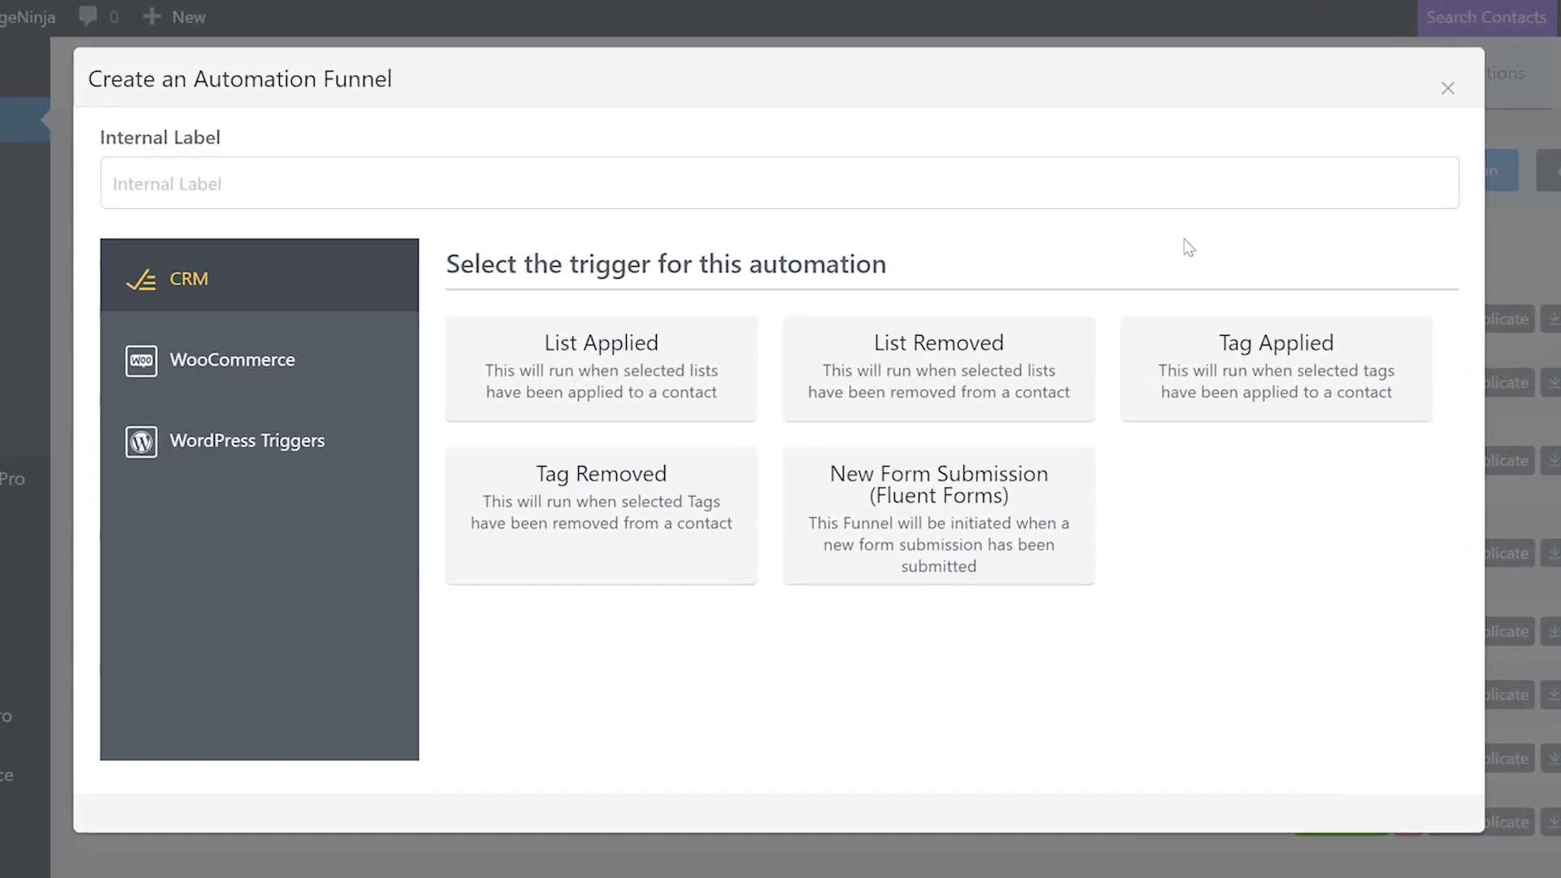
click(304, 359)
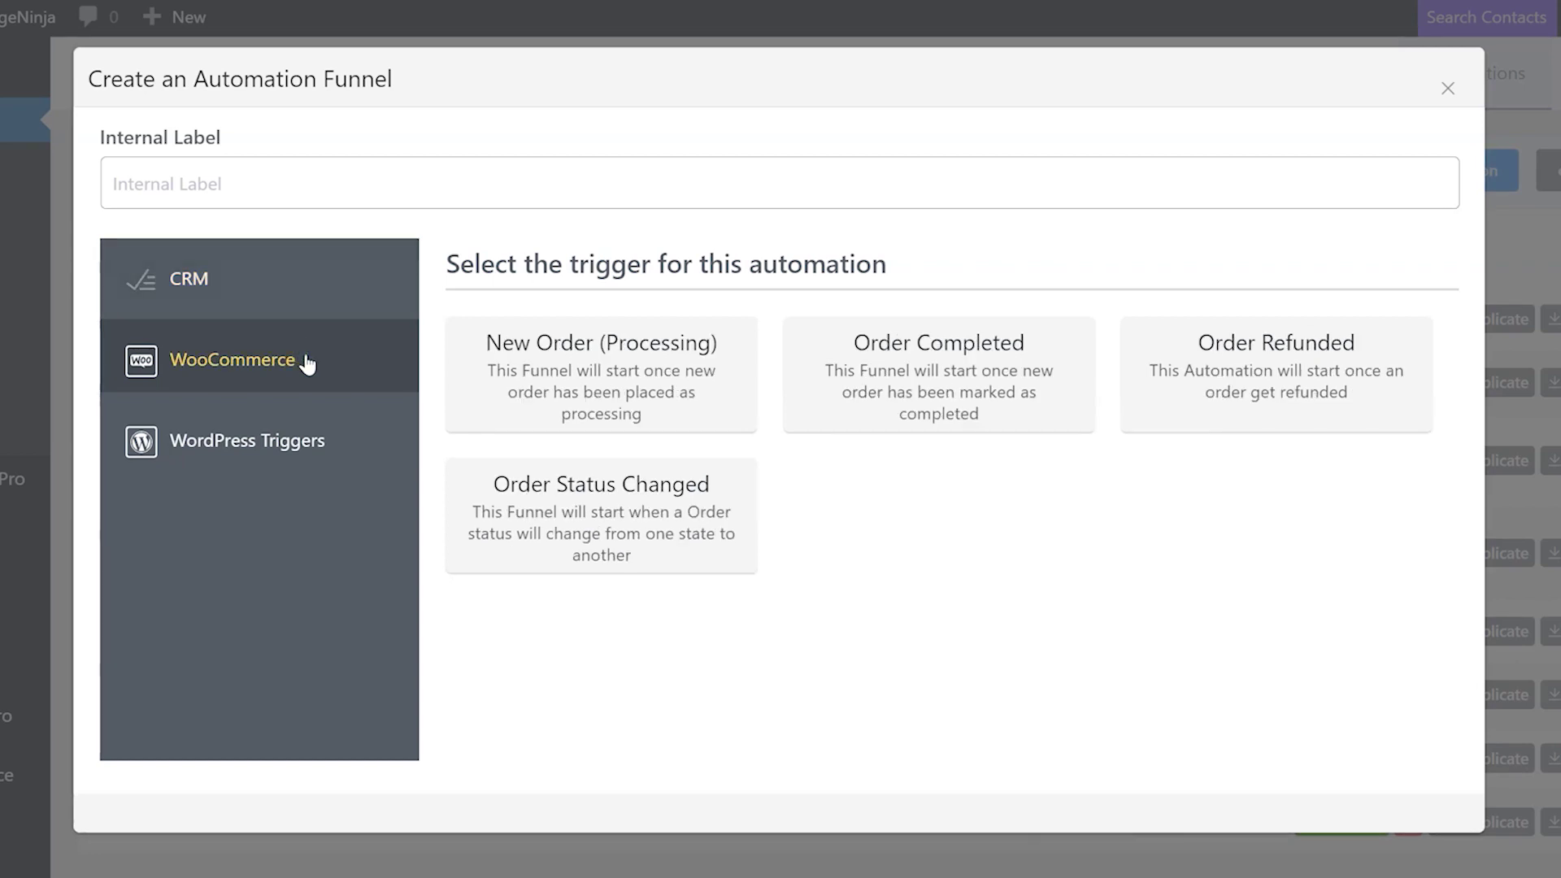
click(572, 375)
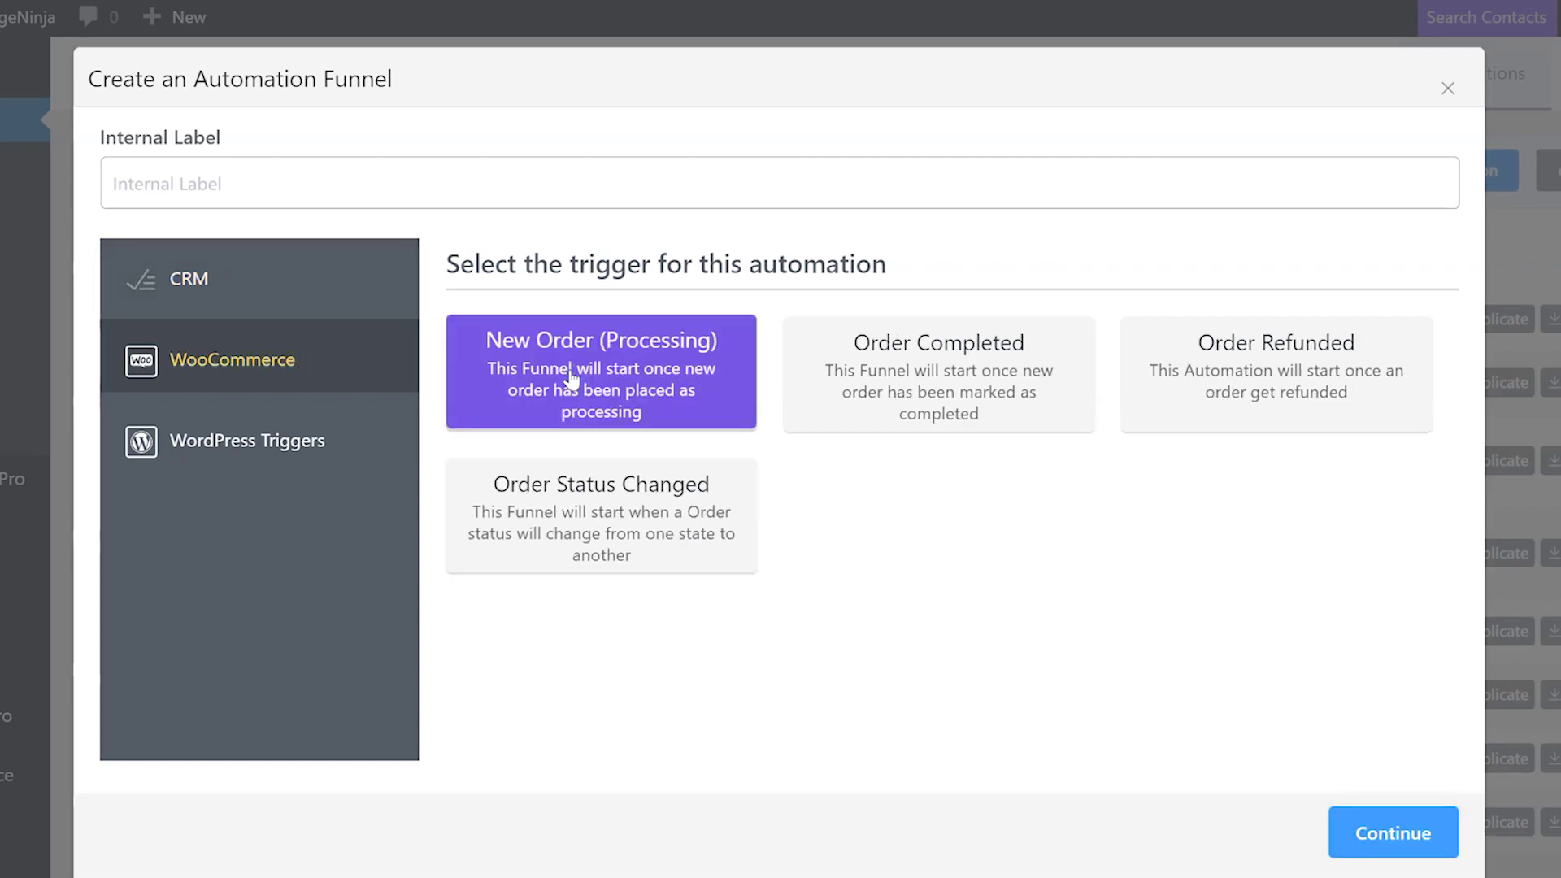
click(571, 187)
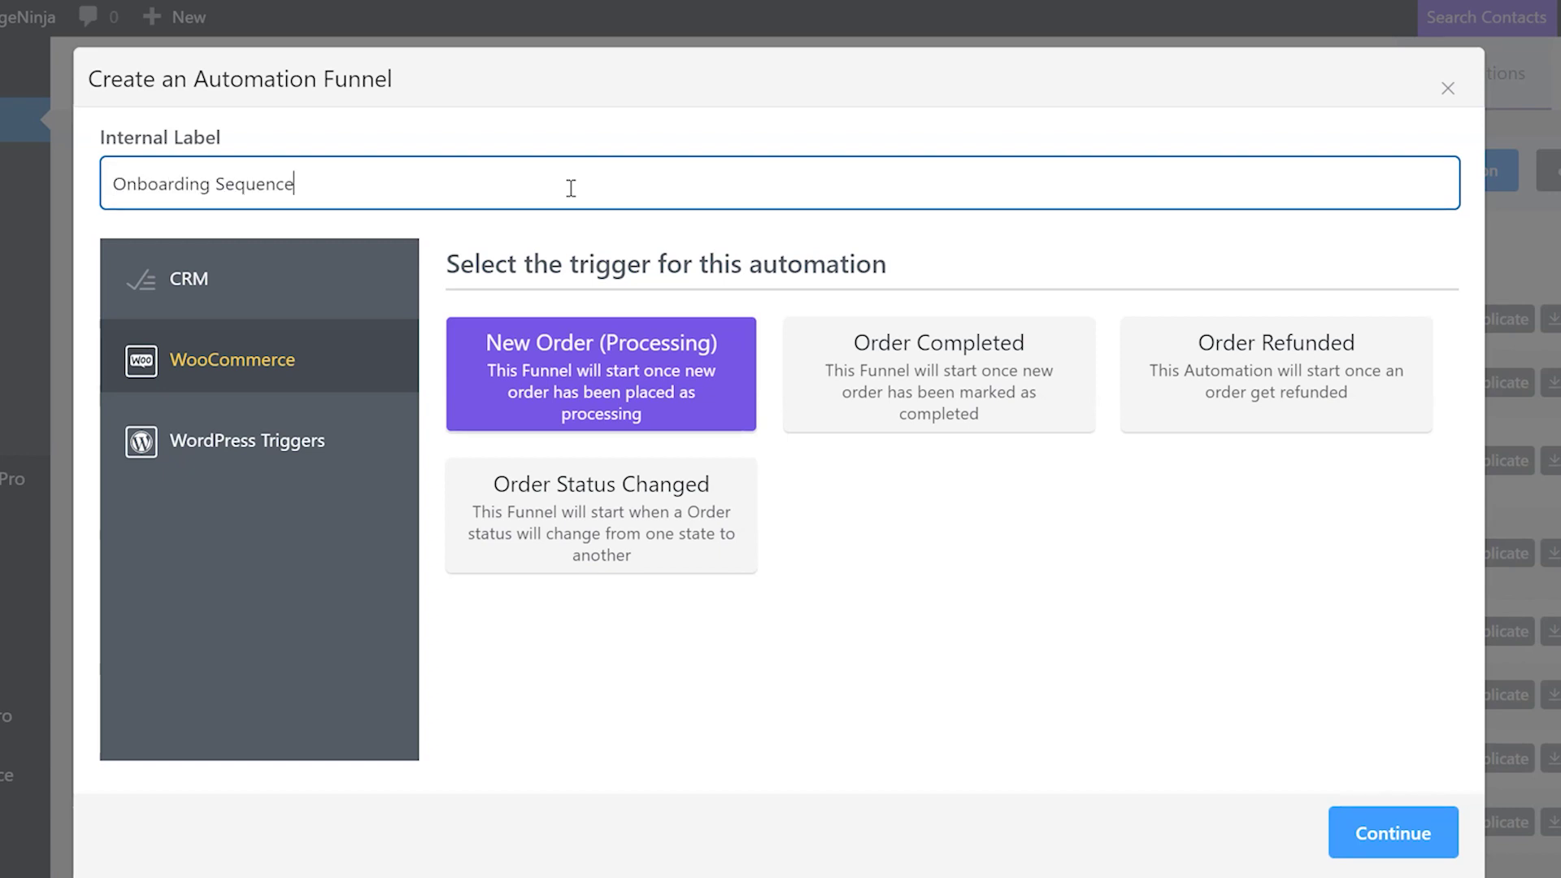
click(1341, 829)
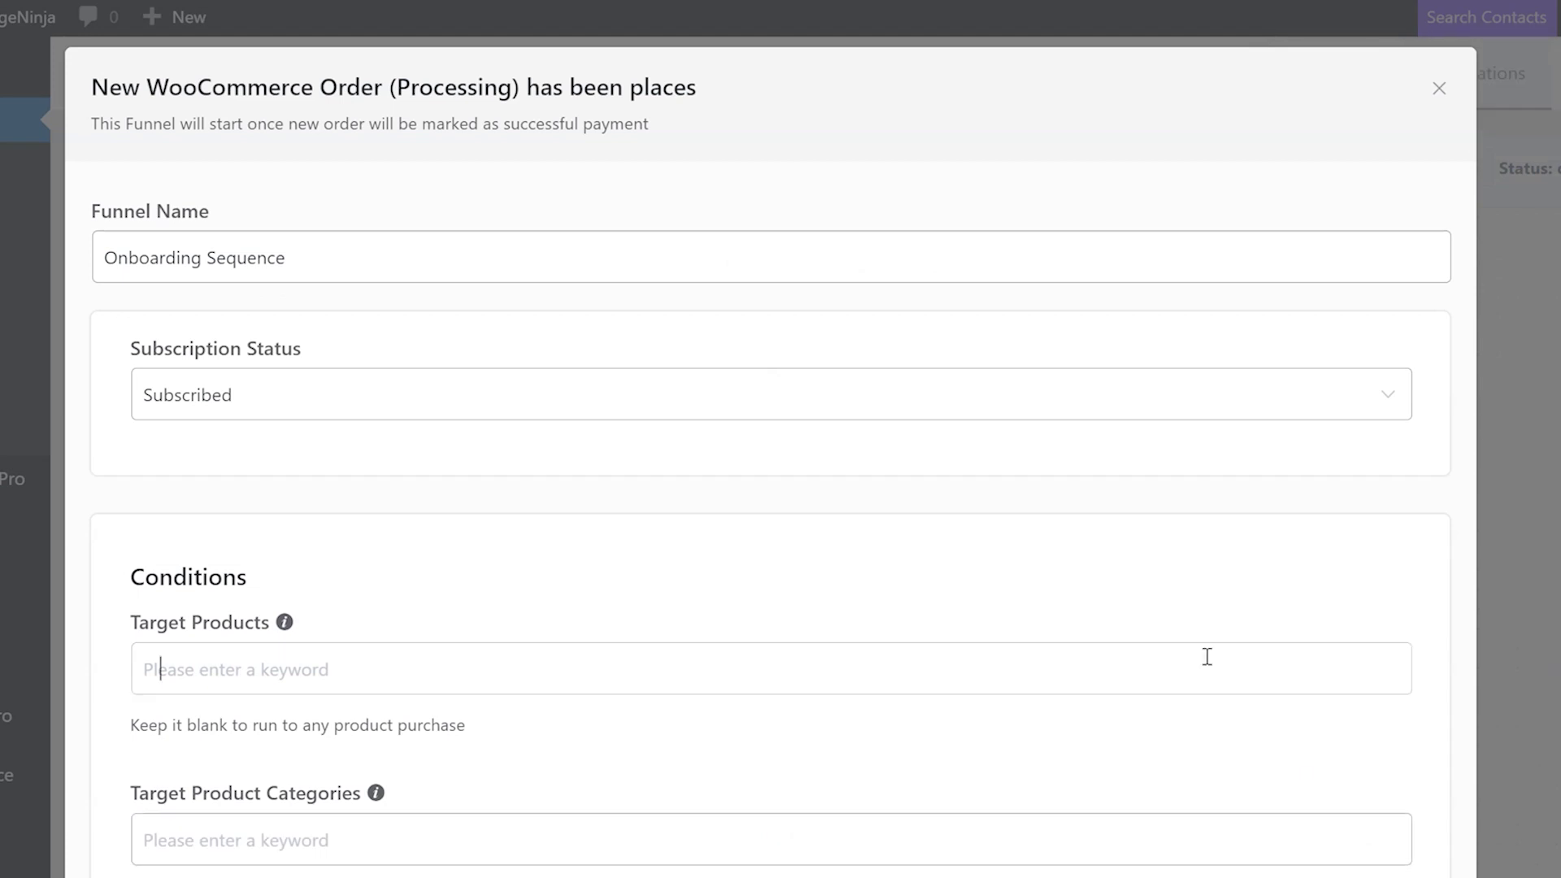
Step: Target the trigger to My First Product and the Academic and Accessories categories, then save
click(1101, 382)
click(1115, 729)
scroll(1102, 569, down, 4)
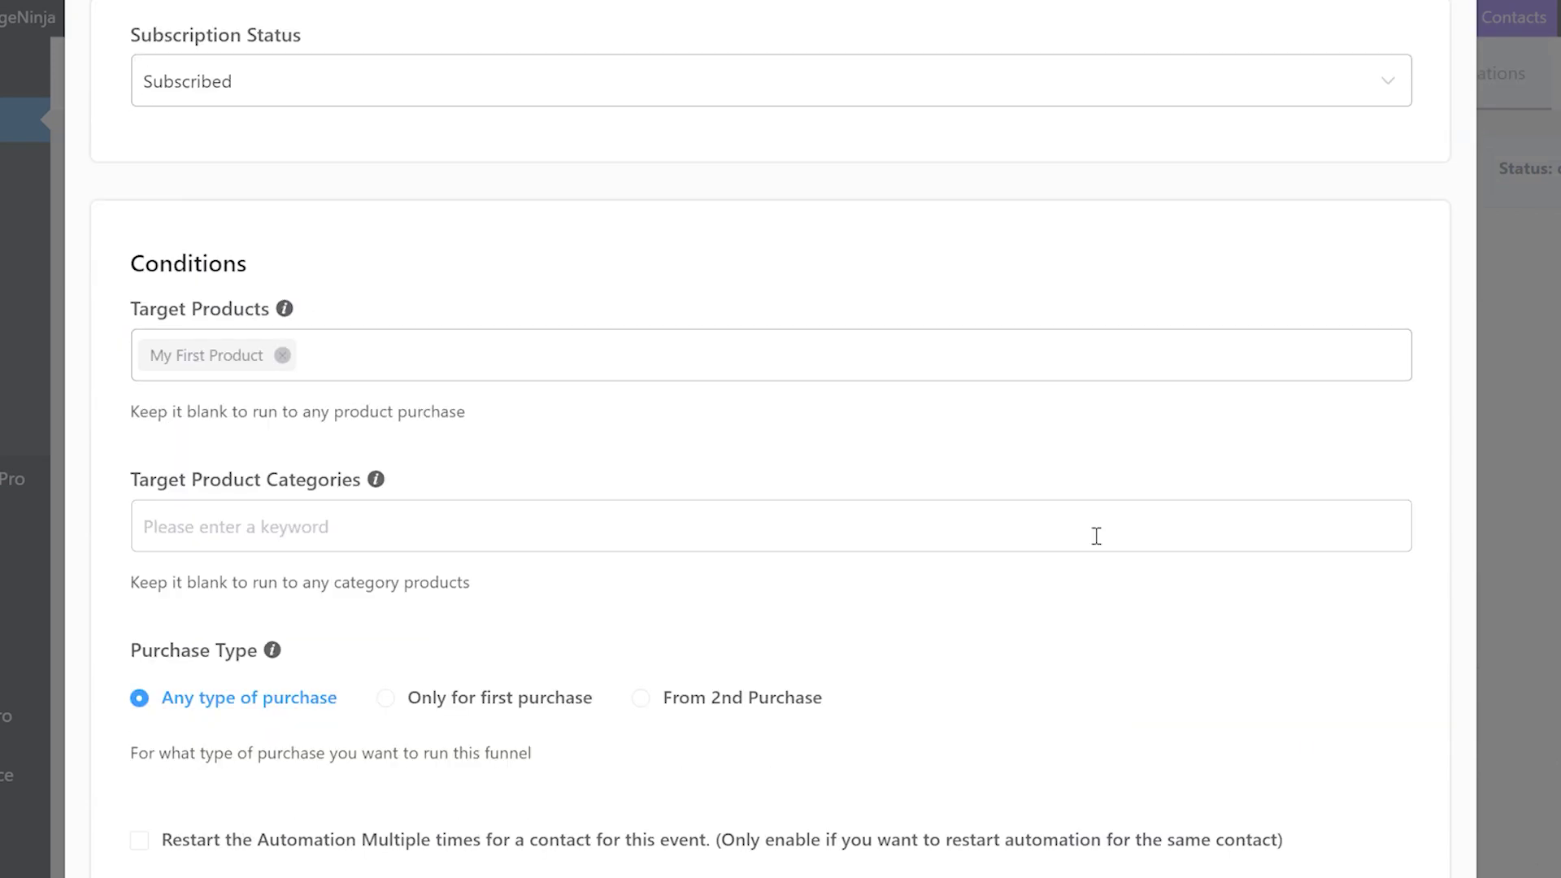
click(1096, 536)
click(1073, 598)
click(1077, 649)
click(1094, 445)
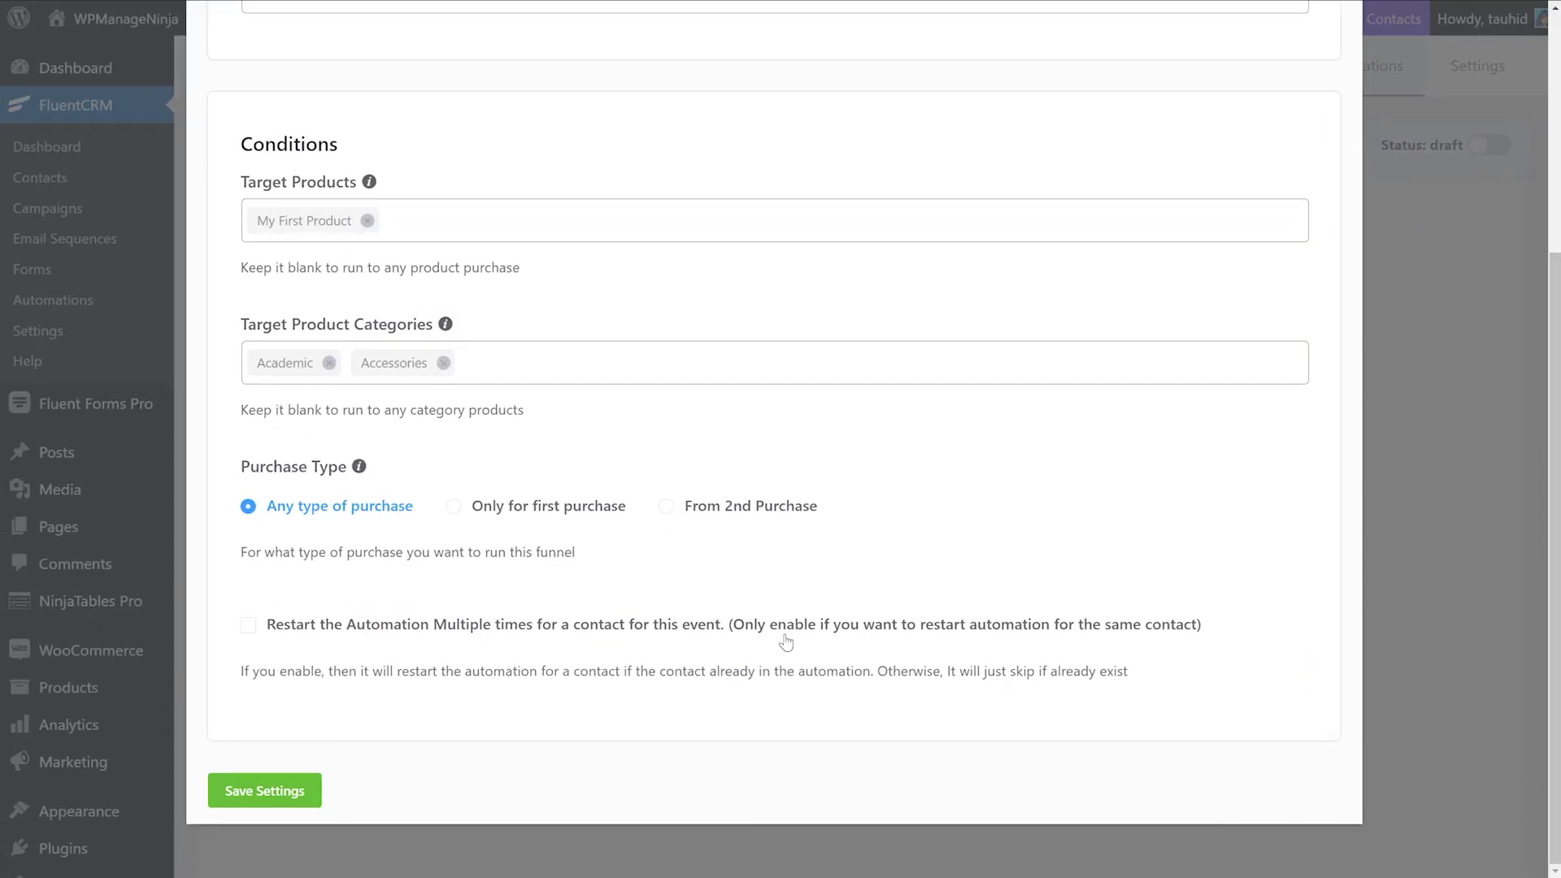
click(284, 792)
Step: Add a Set Sequence Emails step enrolling contacts in Enrollment on Email Marketing Mastery
click(861, 323)
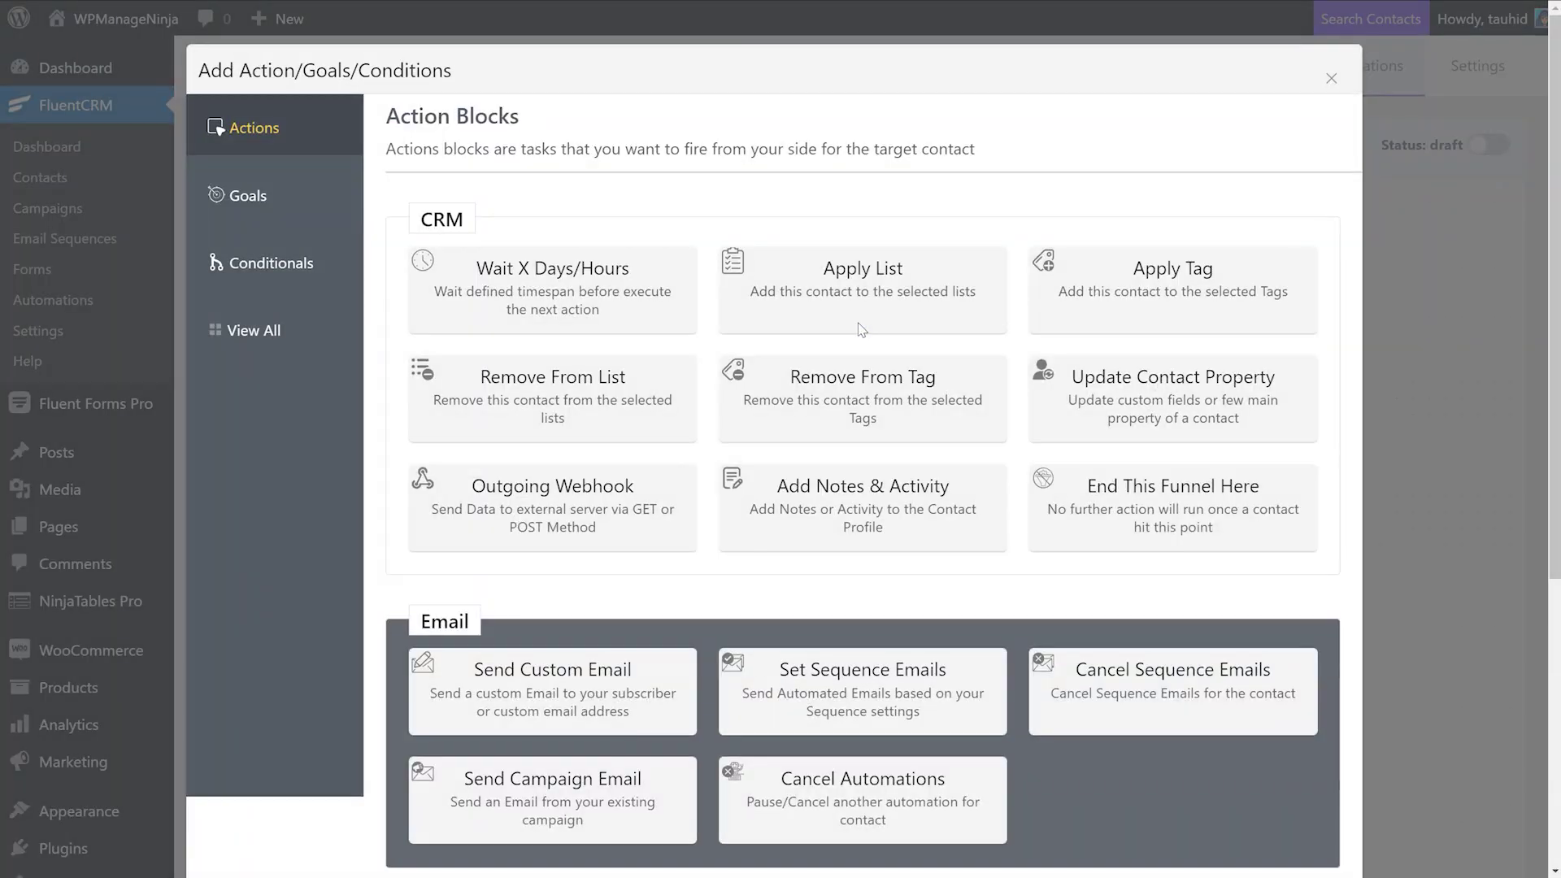
scroll(857, 325, down, 4)
click(857, 321)
click(859, 334)
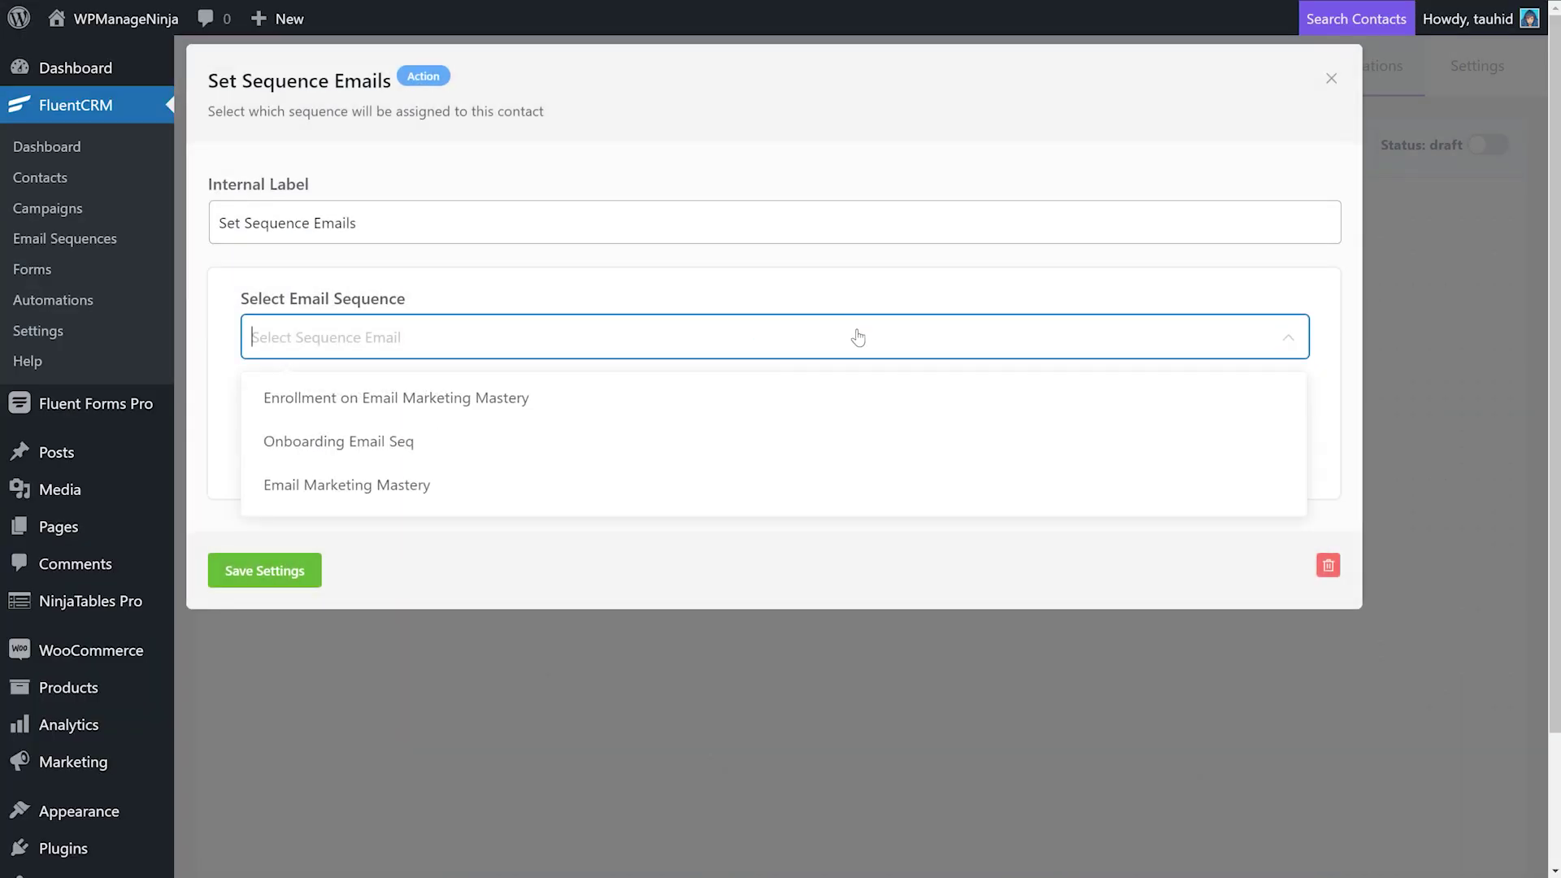
click(840, 394)
click(264, 570)
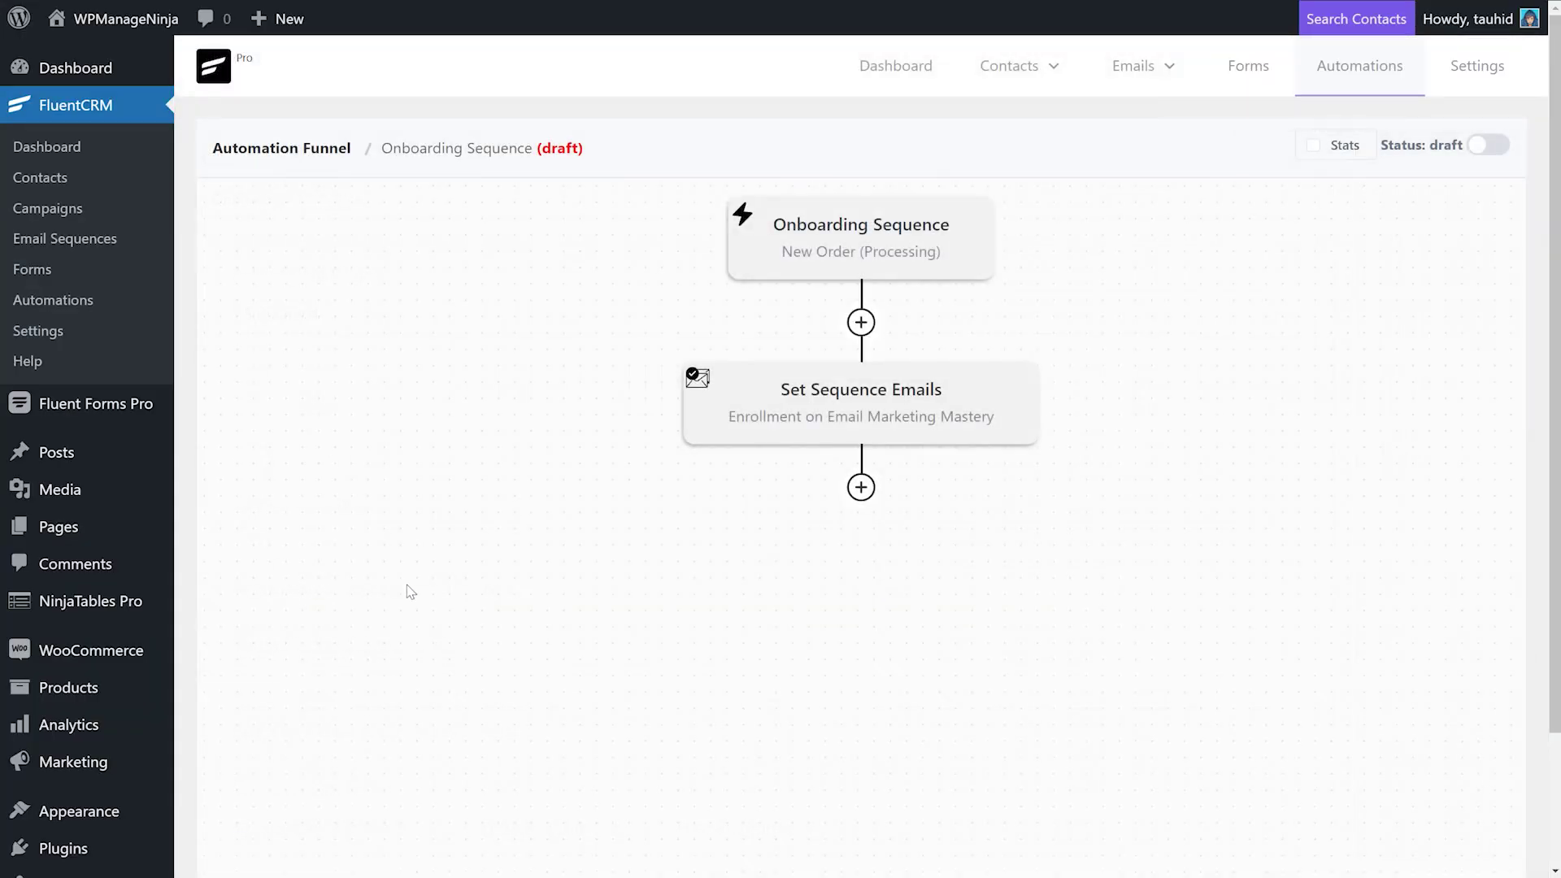
Step: Add an End This Funnel Here step after the sequence step
click(861, 487)
click(1100, 506)
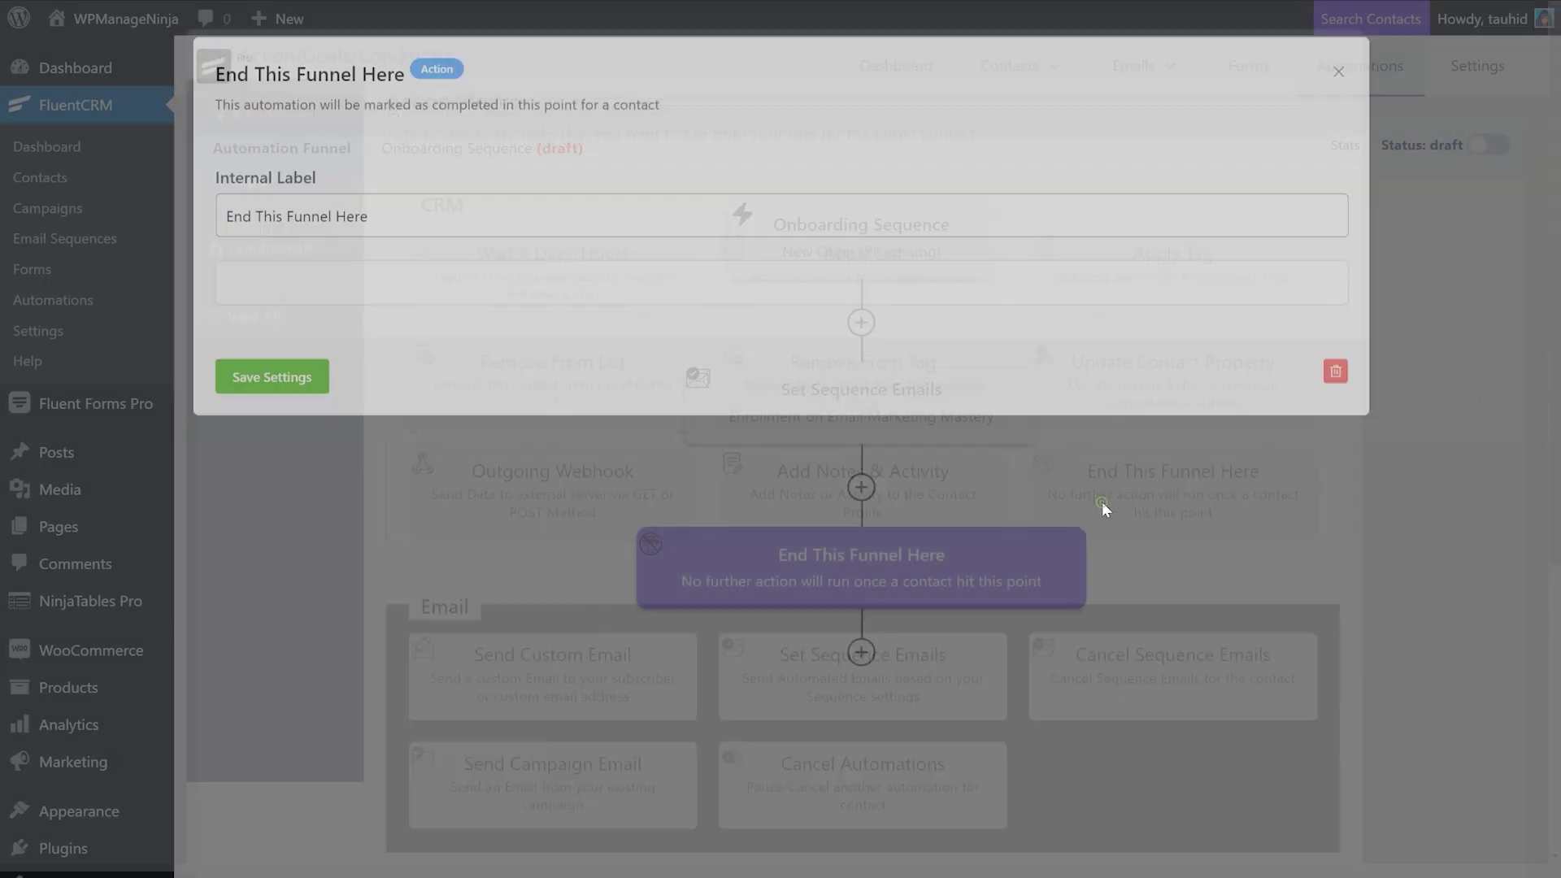
click(289, 395)
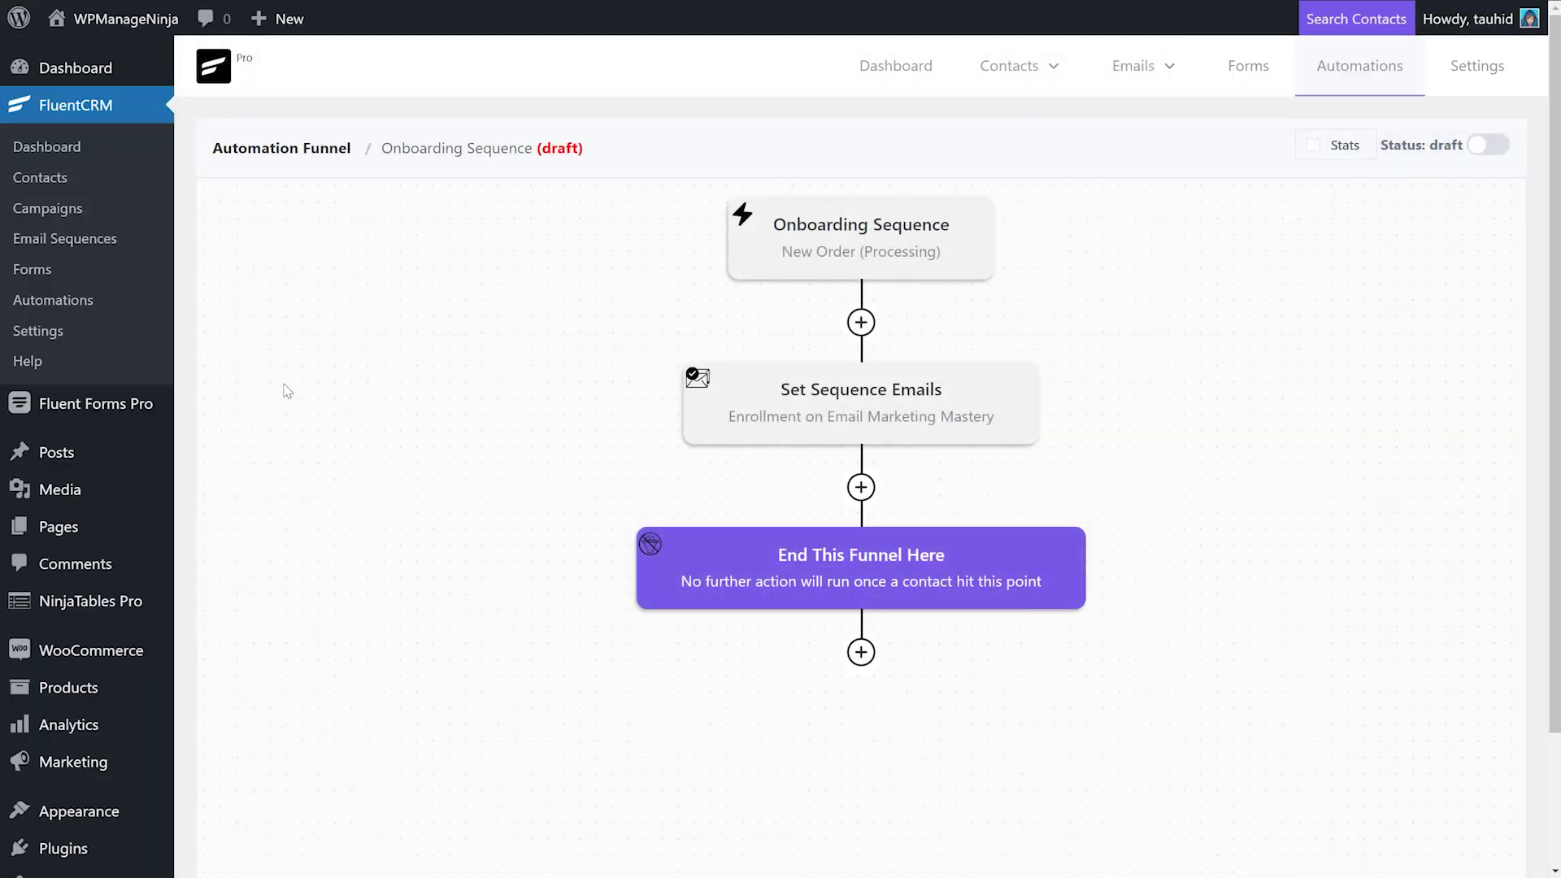
Step: Insert an Apply Tag step with the Subscriber tag before the funnel end
click(861, 488)
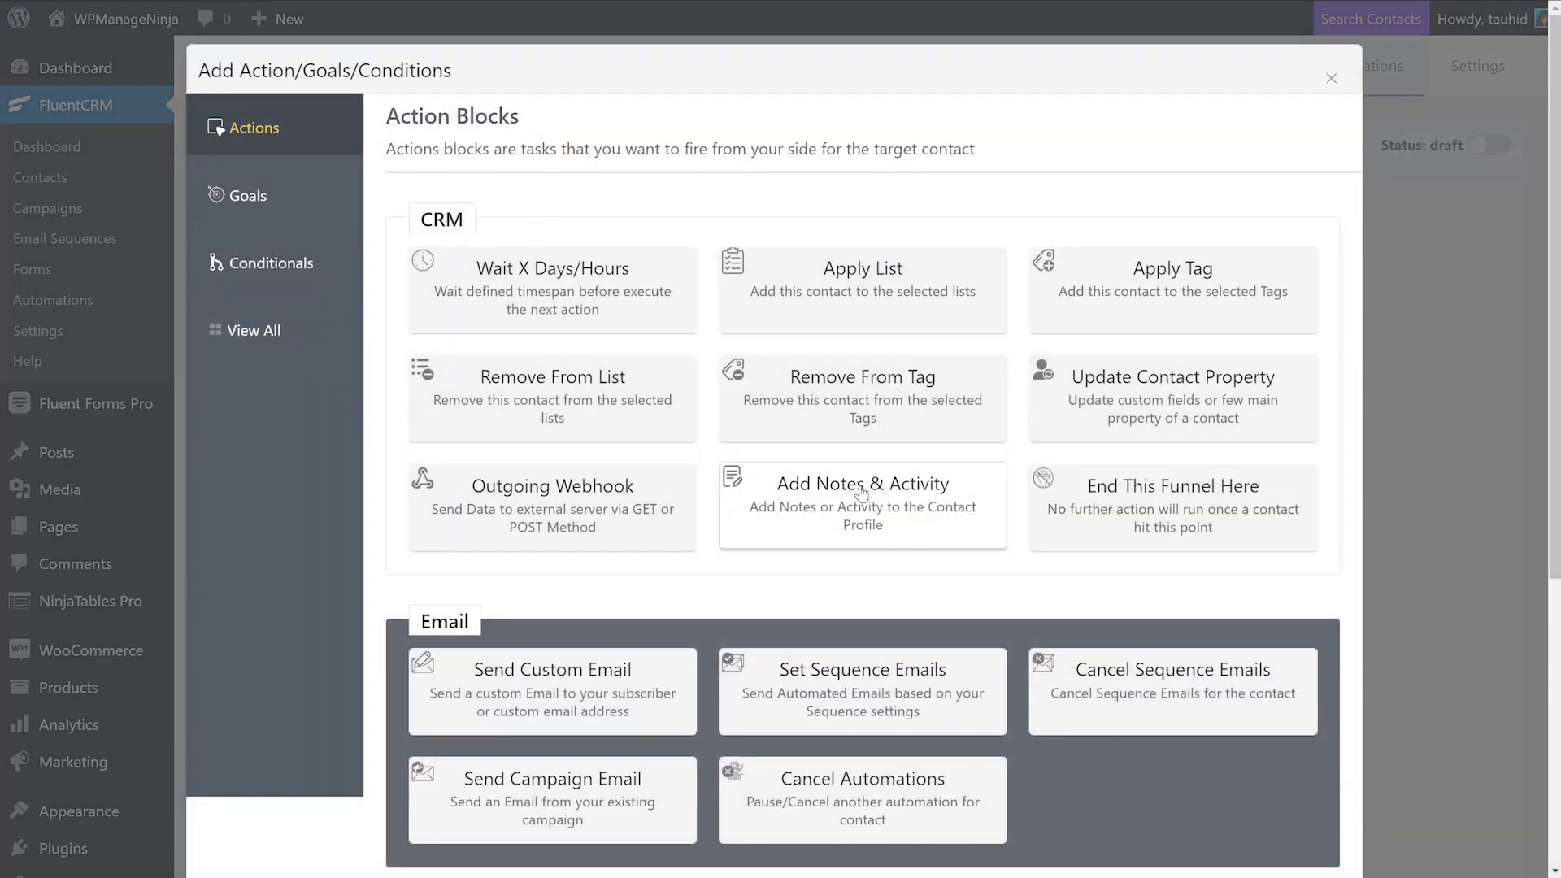
click(1101, 302)
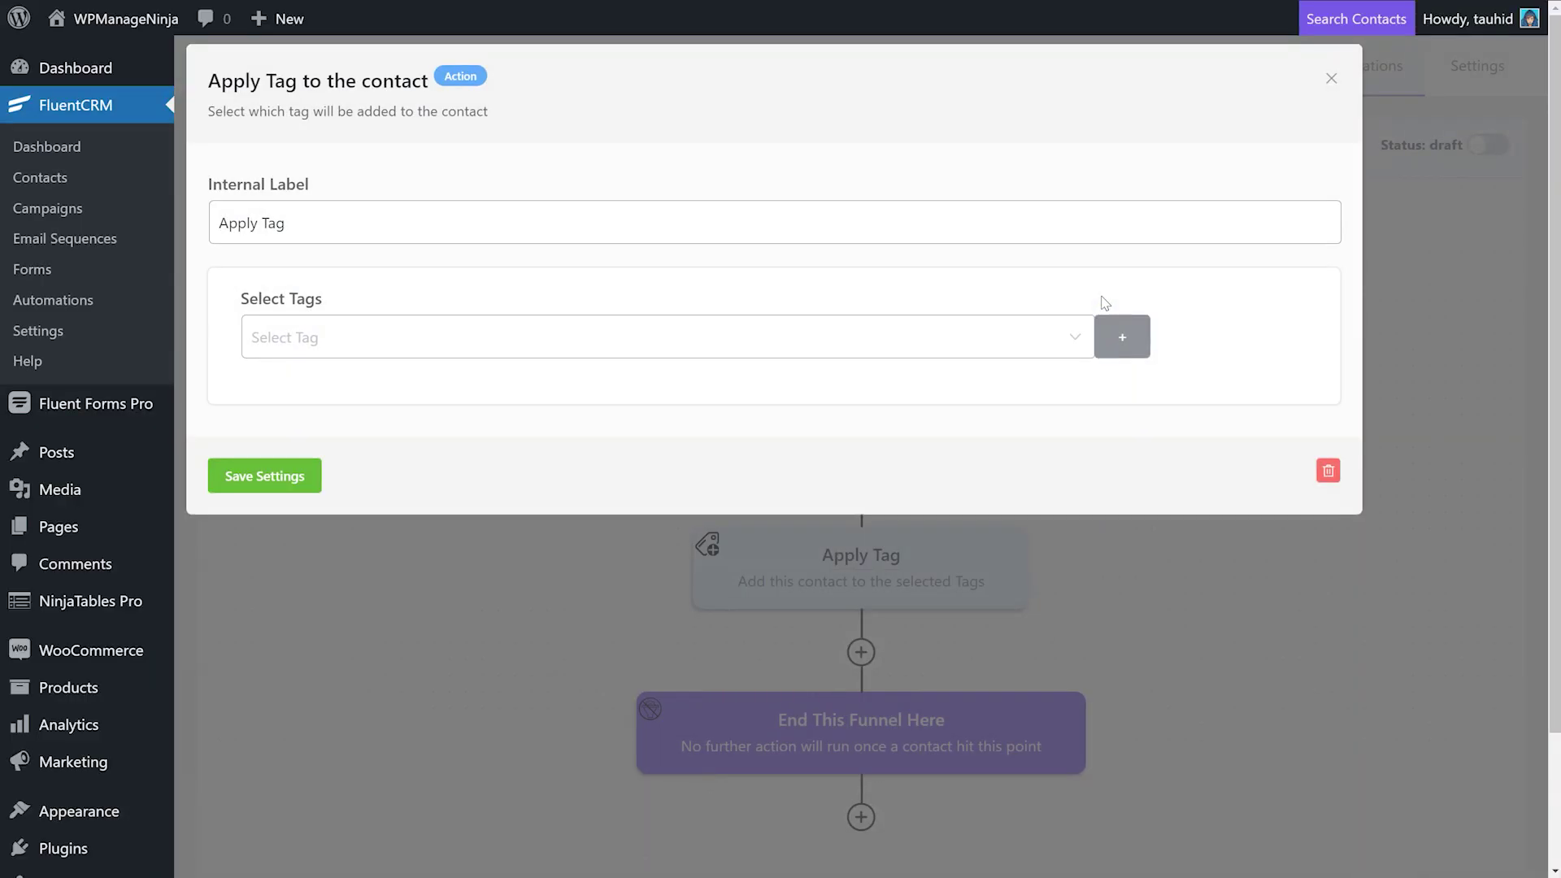
click(1005, 335)
click(980, 396)
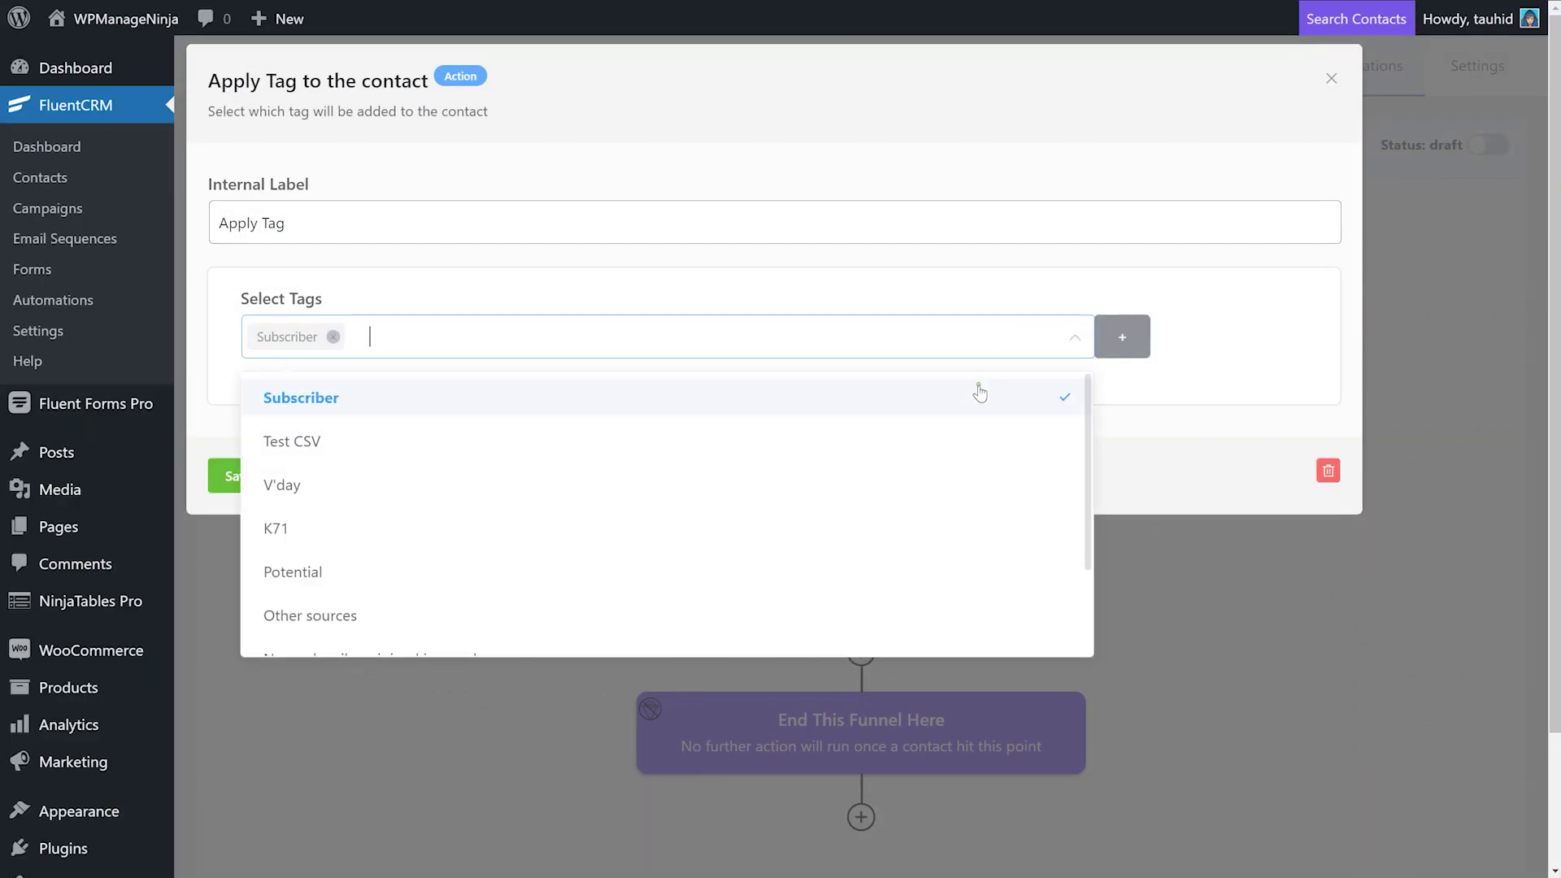
click(1147, 443)
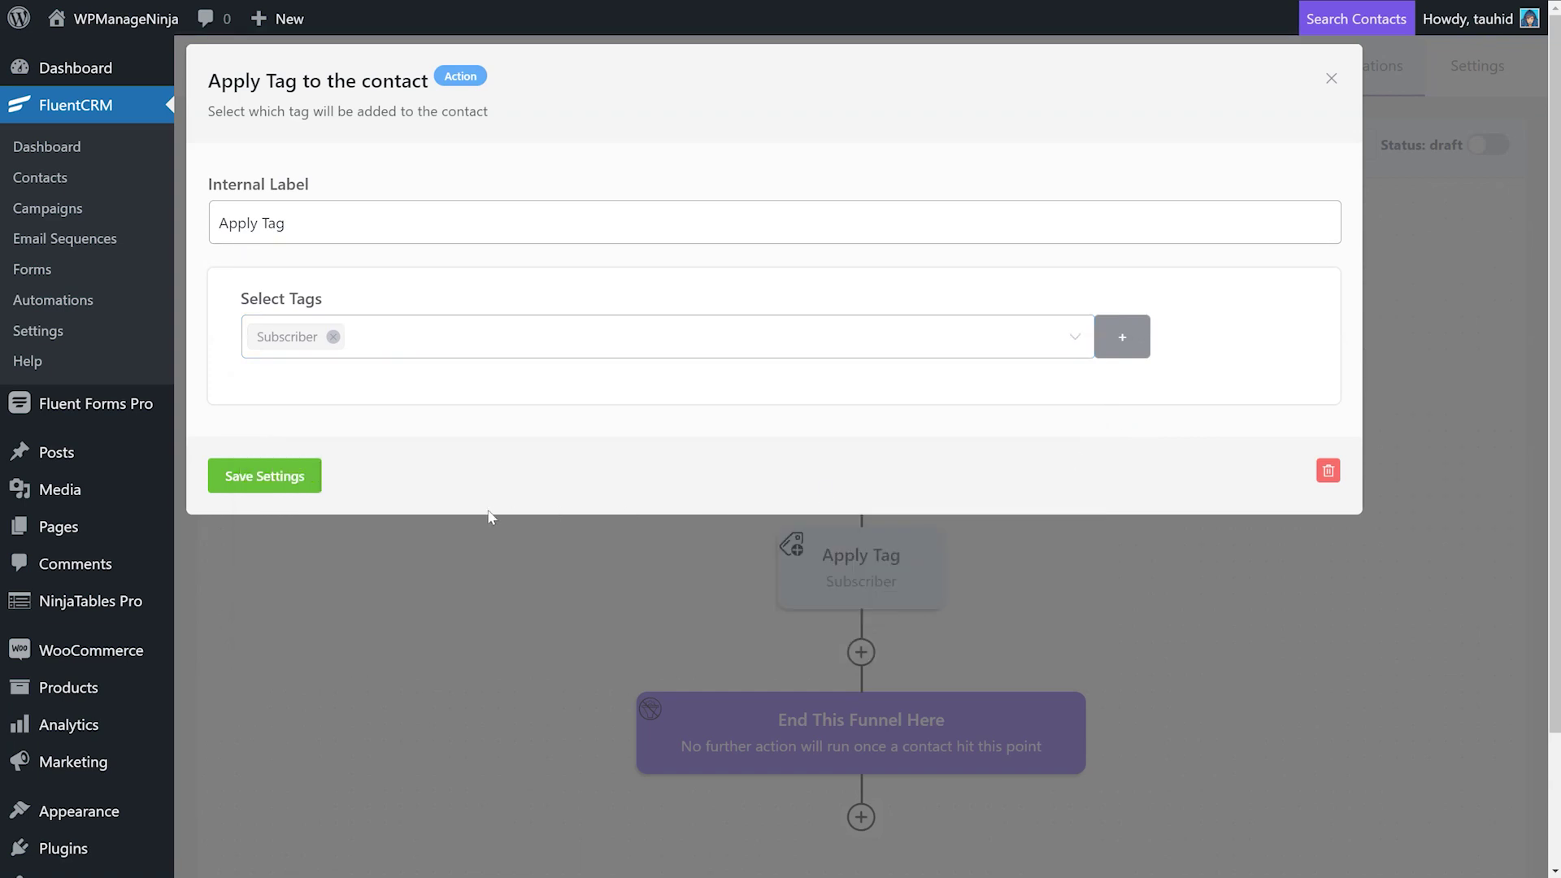
click(305, 479)
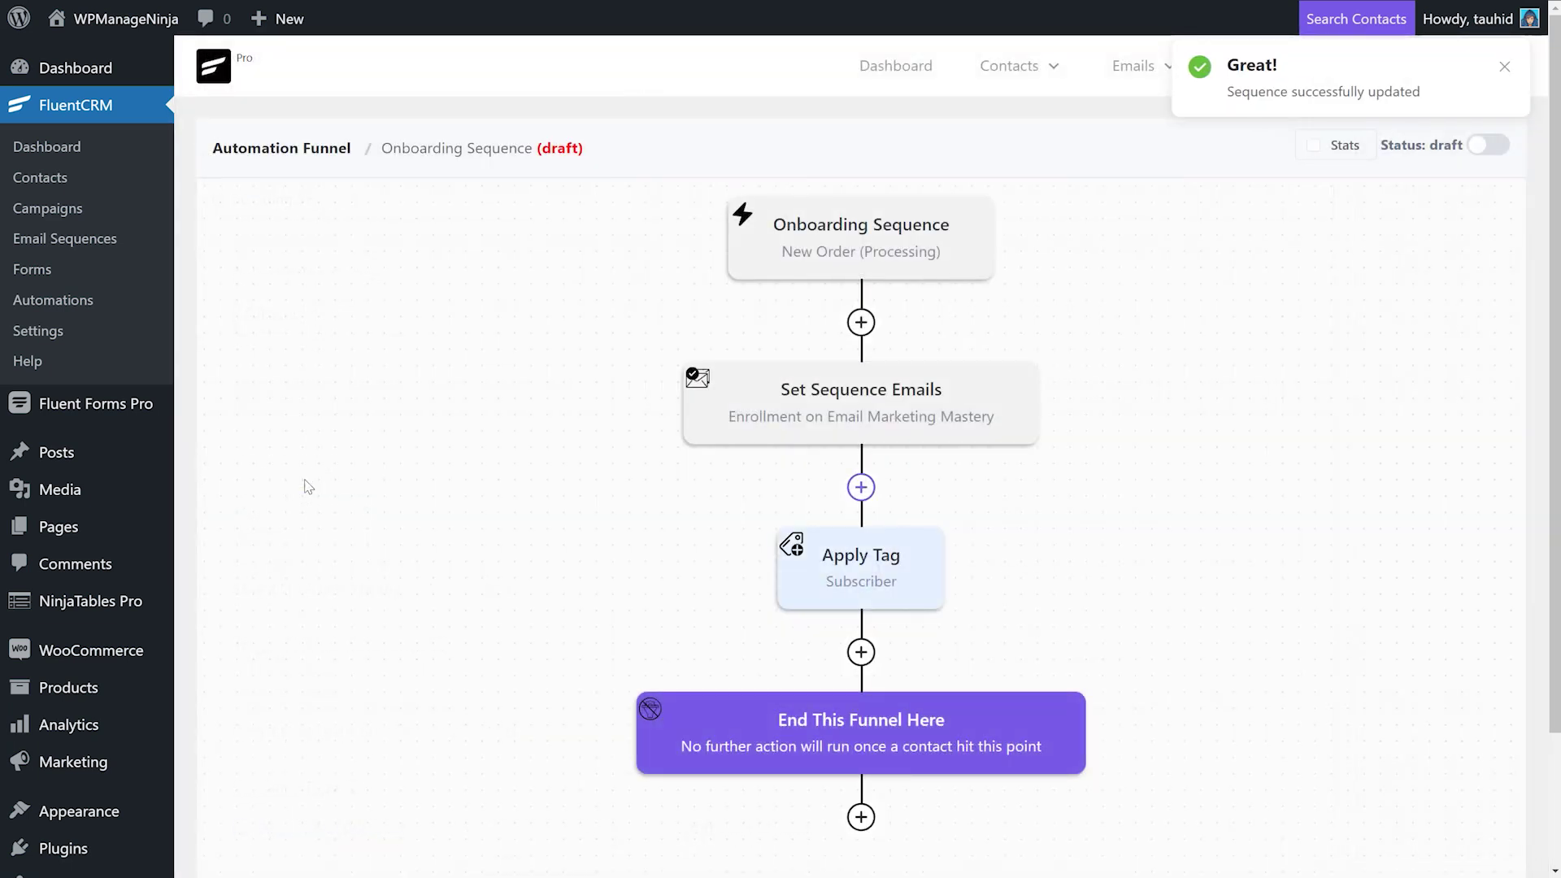
scroll(308, 486, down, 1)
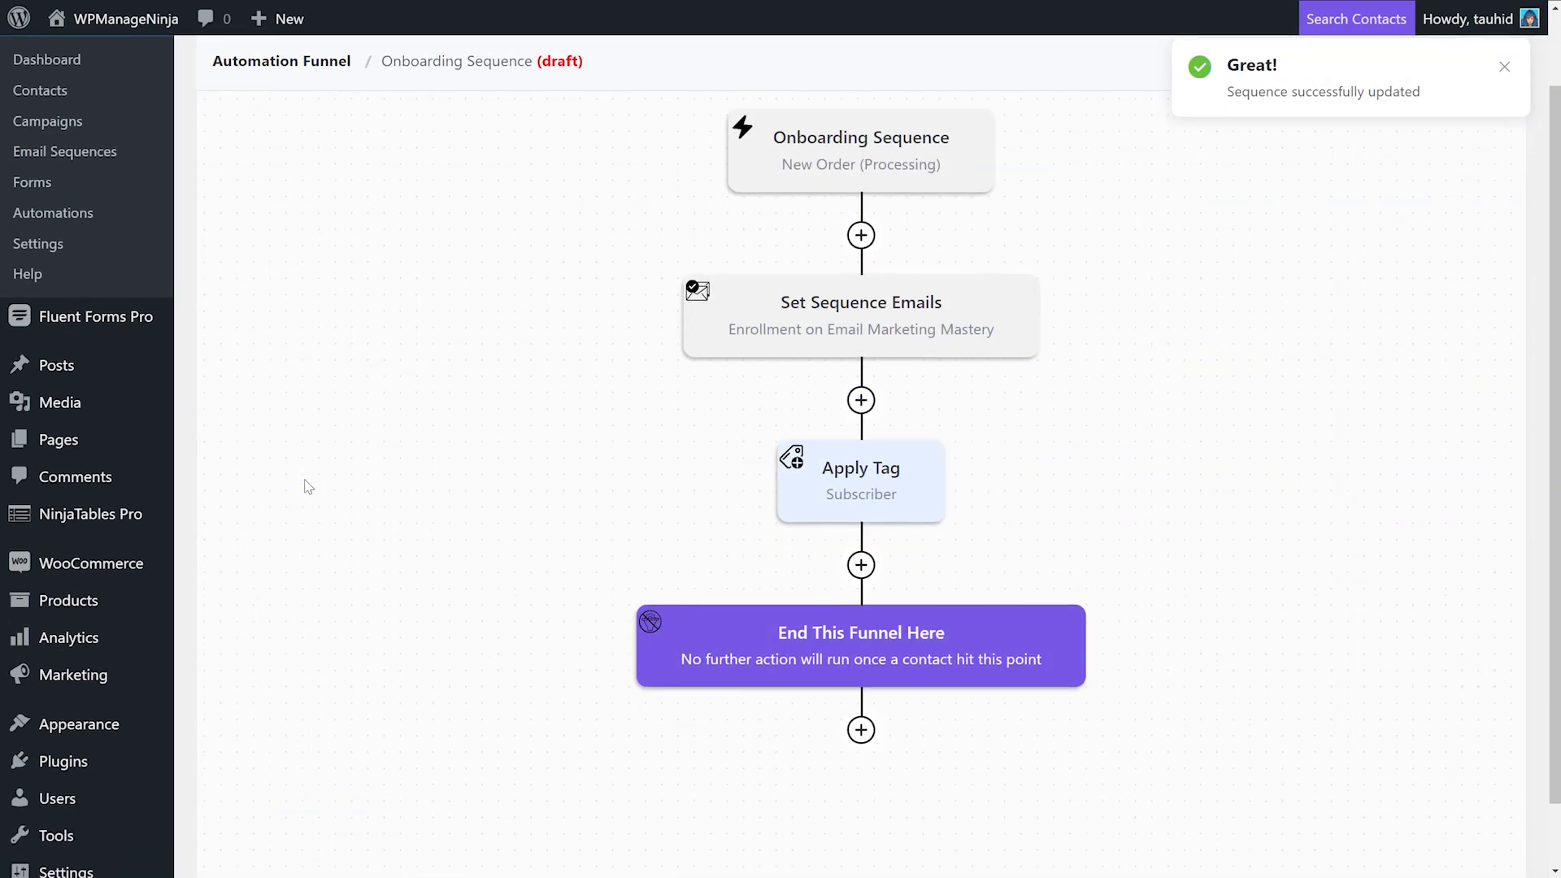